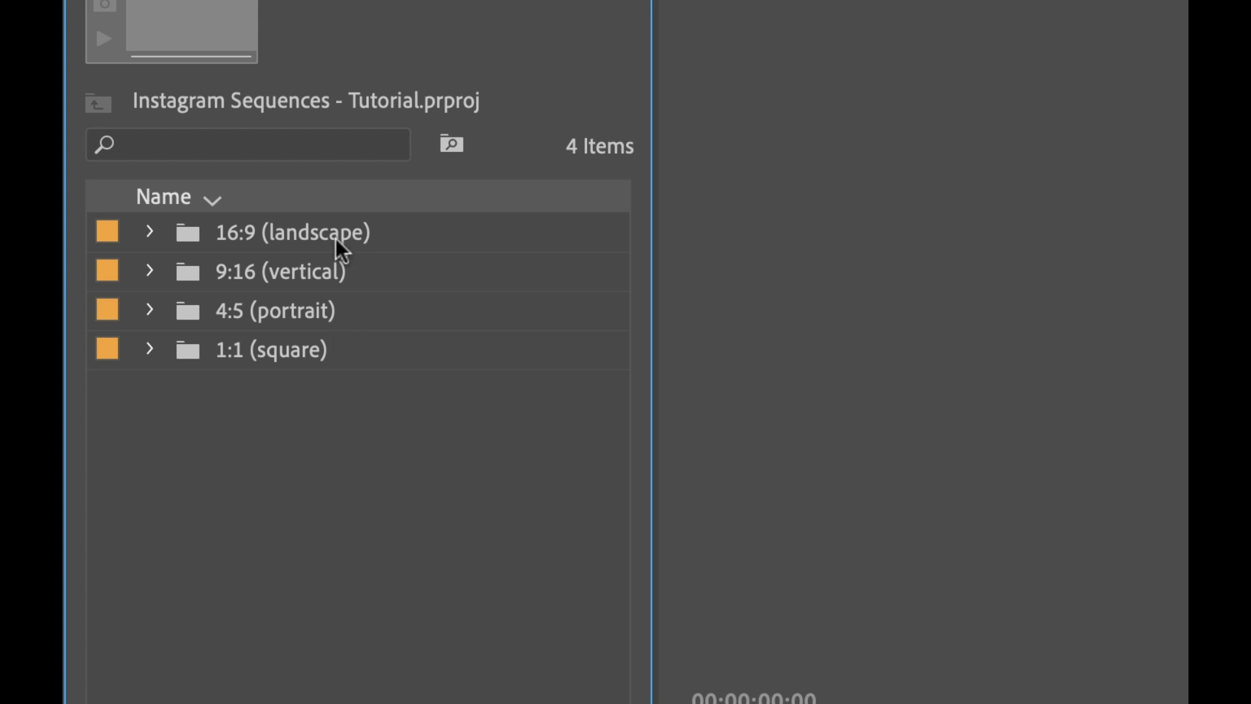
# Import the Eating Vegetables clip and open the Instagram 1x1 (square) 29.97fps sequence
pyautogui.moveTo(339, 235); pyautogui.dragTo(364, 385)
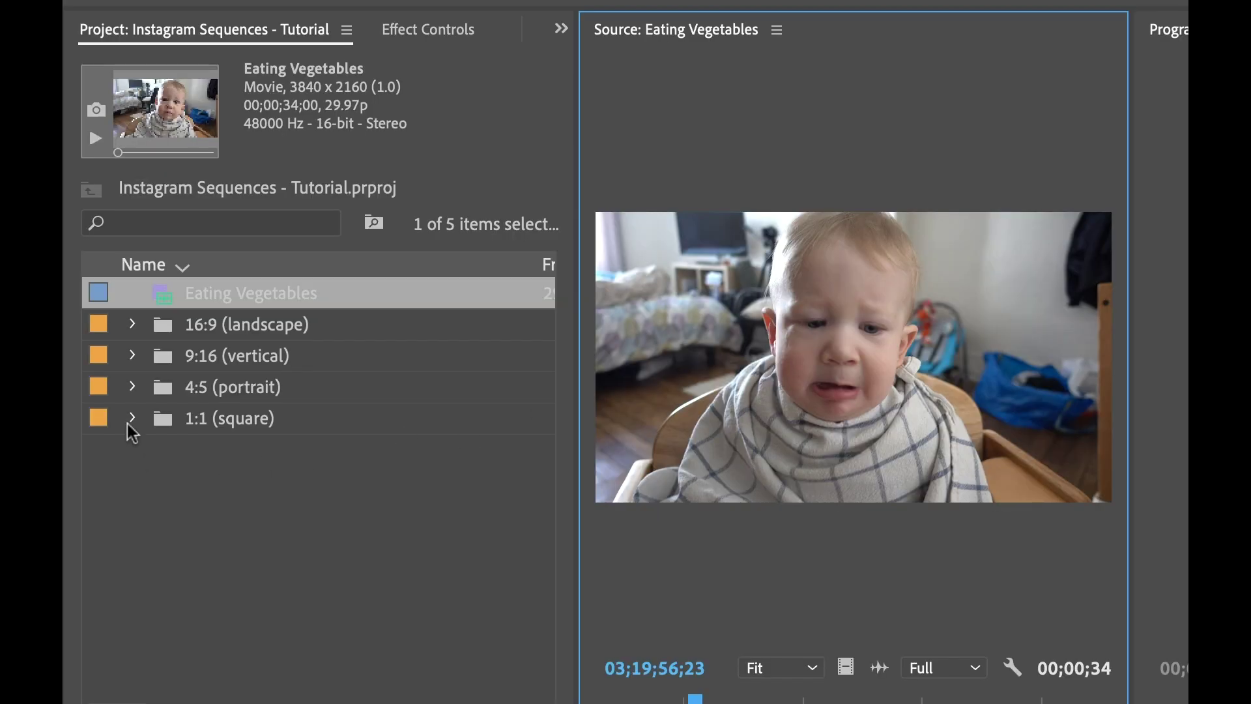
pyautogui.click(132, 418)
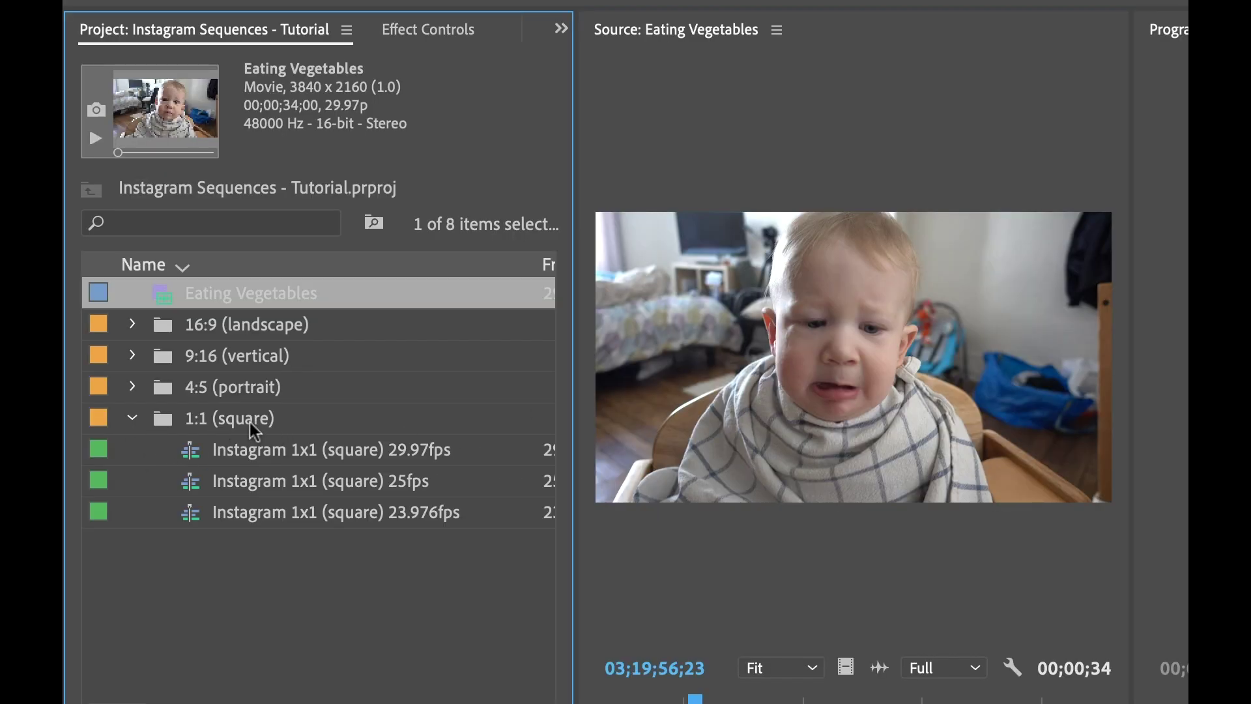
pyautogui.doubleClick(404, 449)
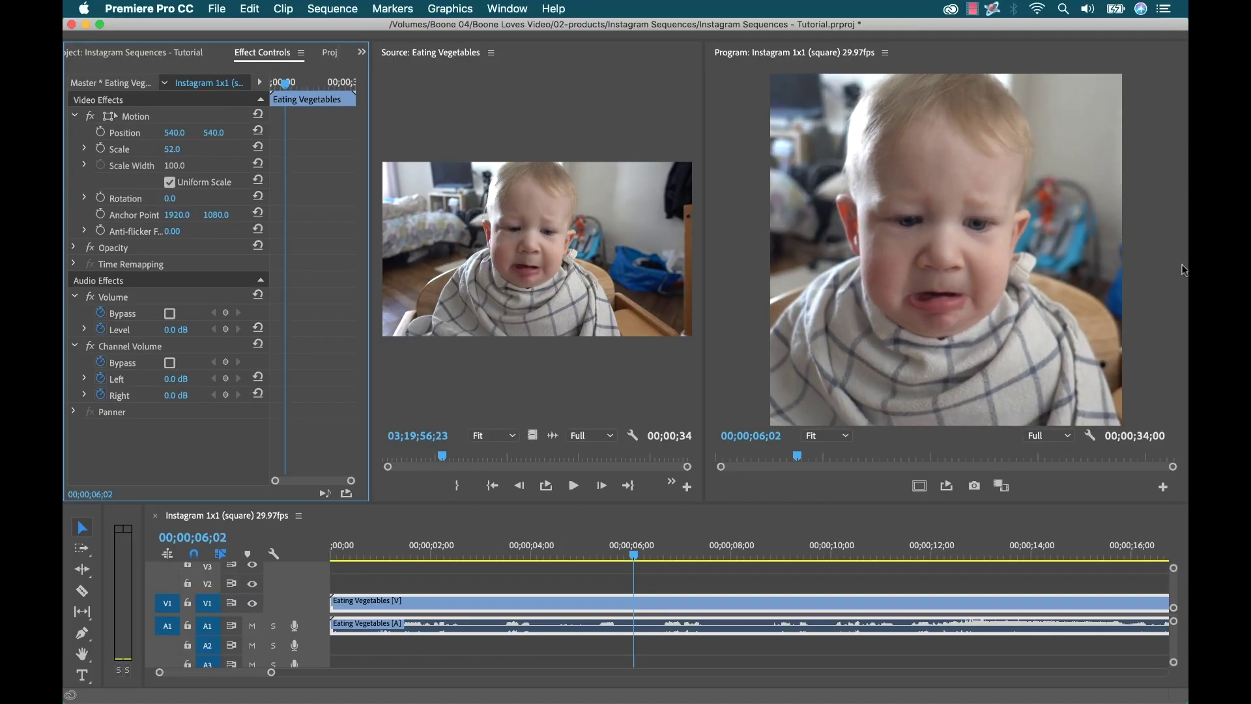
# Shift the clip horizontally in the square frame, scrub through the sequence, then return to the project
pyautogui.click(631, 546)
pyautogui.moveTo(631, 546); pyautogui.dragTo(500, 546)
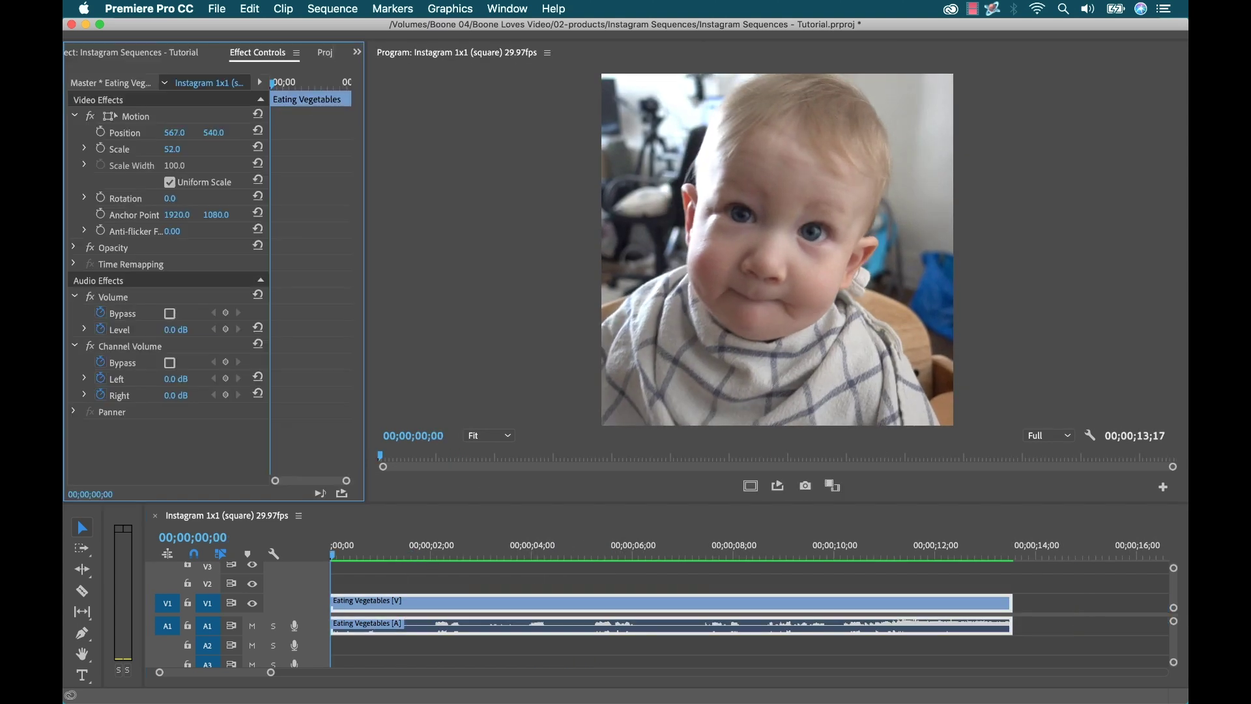
pyautogui.moveTo(174, 132)
pyautogui.mouseDown()
pyautogui.moveTo(195, 132)
pyautogui.moveTo(179, 132)
pyautogui.mouseUp()
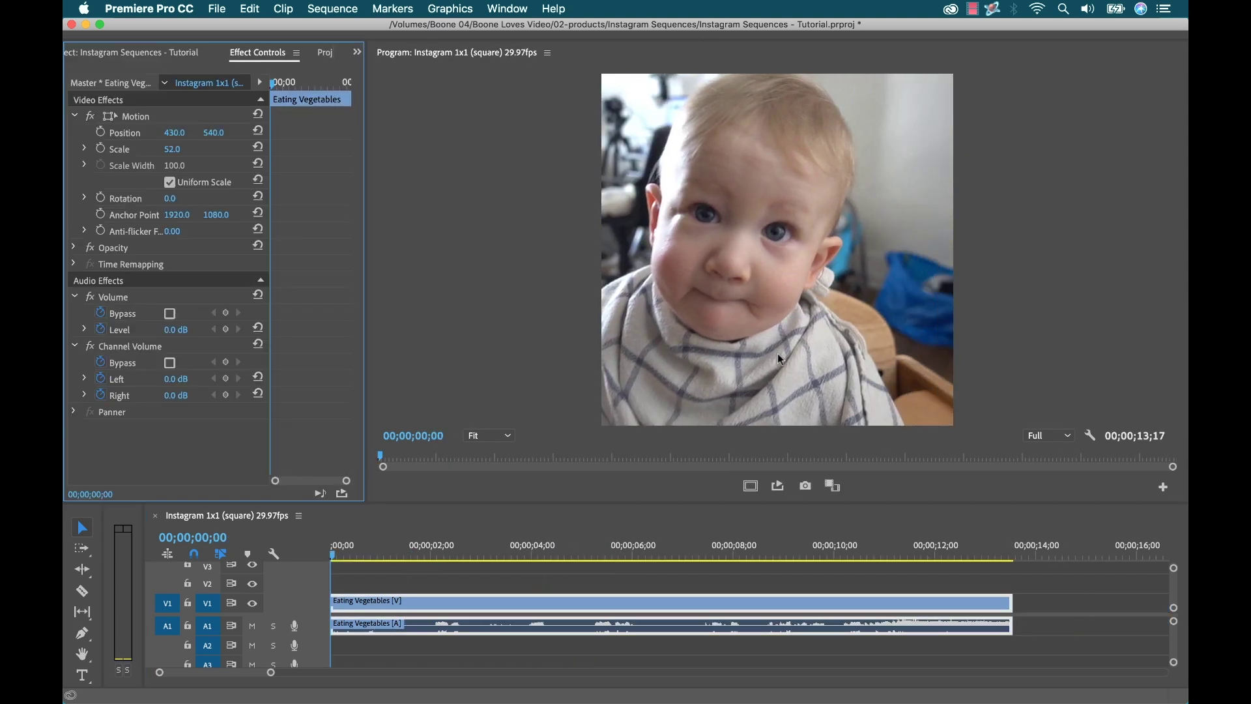
pyautogui.moveTo(439, 549)
pyautogui.mouseDown()
pyautogui.moveTo(461, 549)
pyautogui.moveTo(424, 549)
pyautogui.mouseUp()
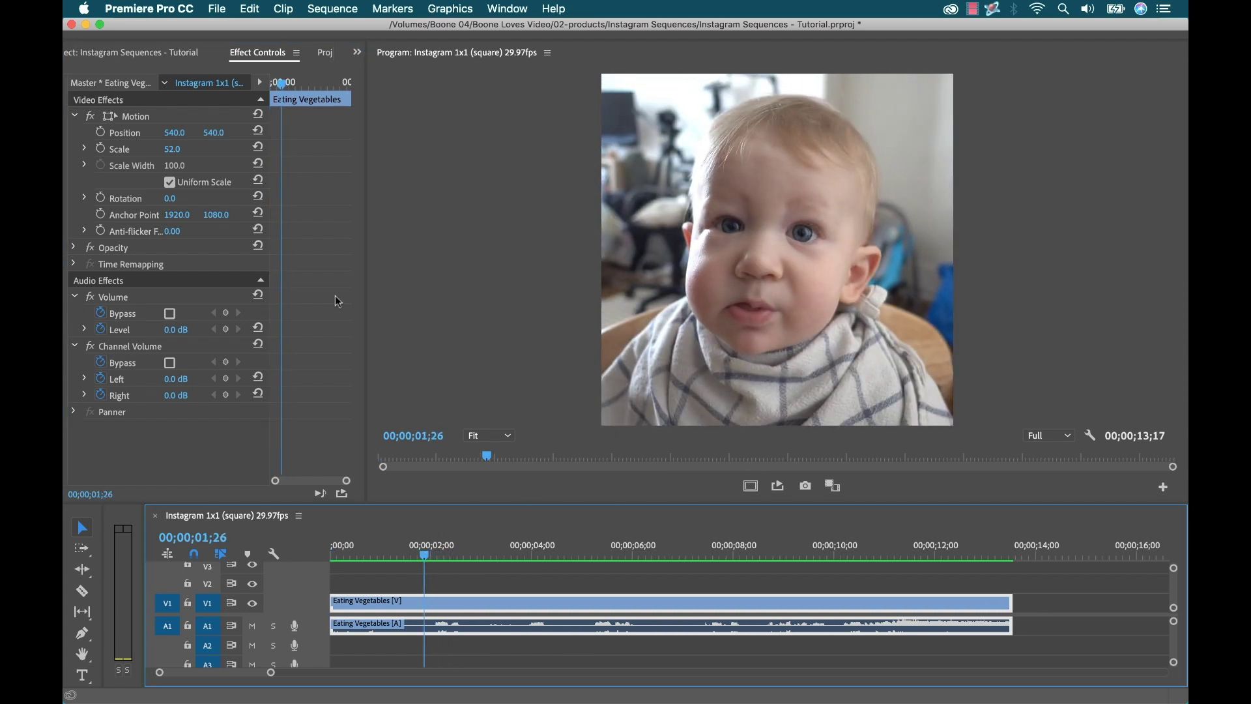
pyautogui.click(102, 52)
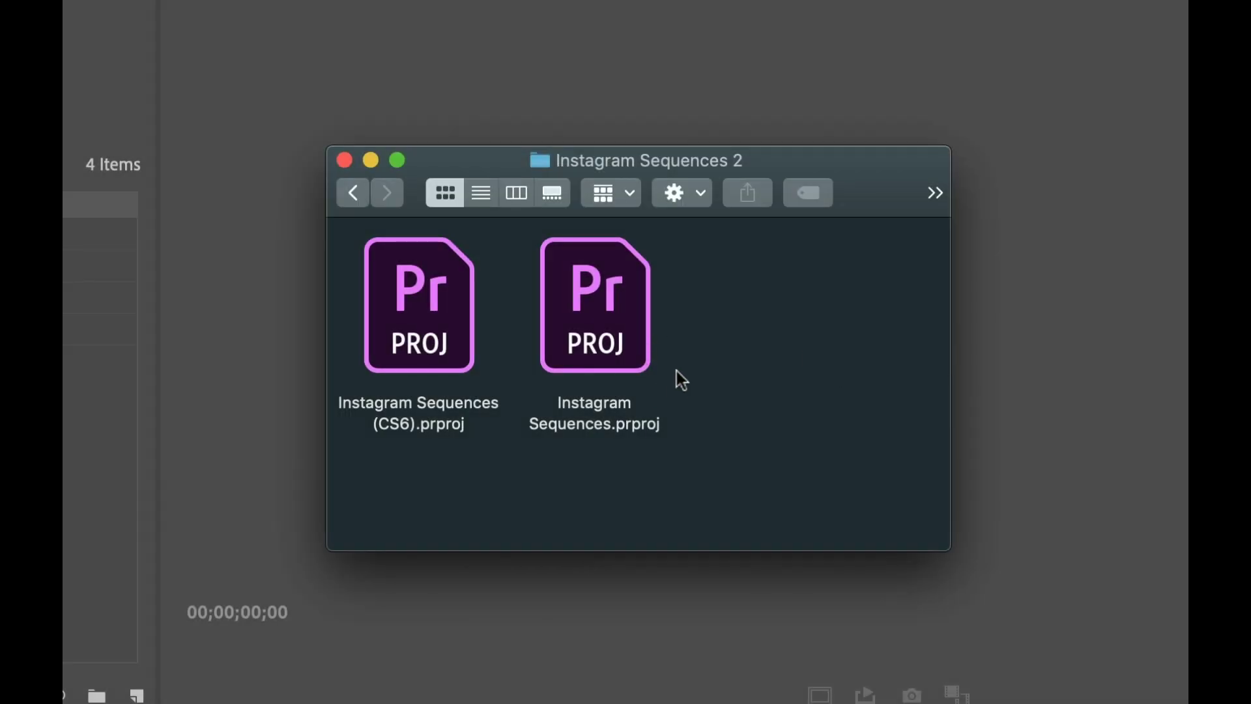
# Select Instagram Sequences.prproj, then the CS6 version, then Instagram Sequences.prproj again
pyautogui.click(601, 316)
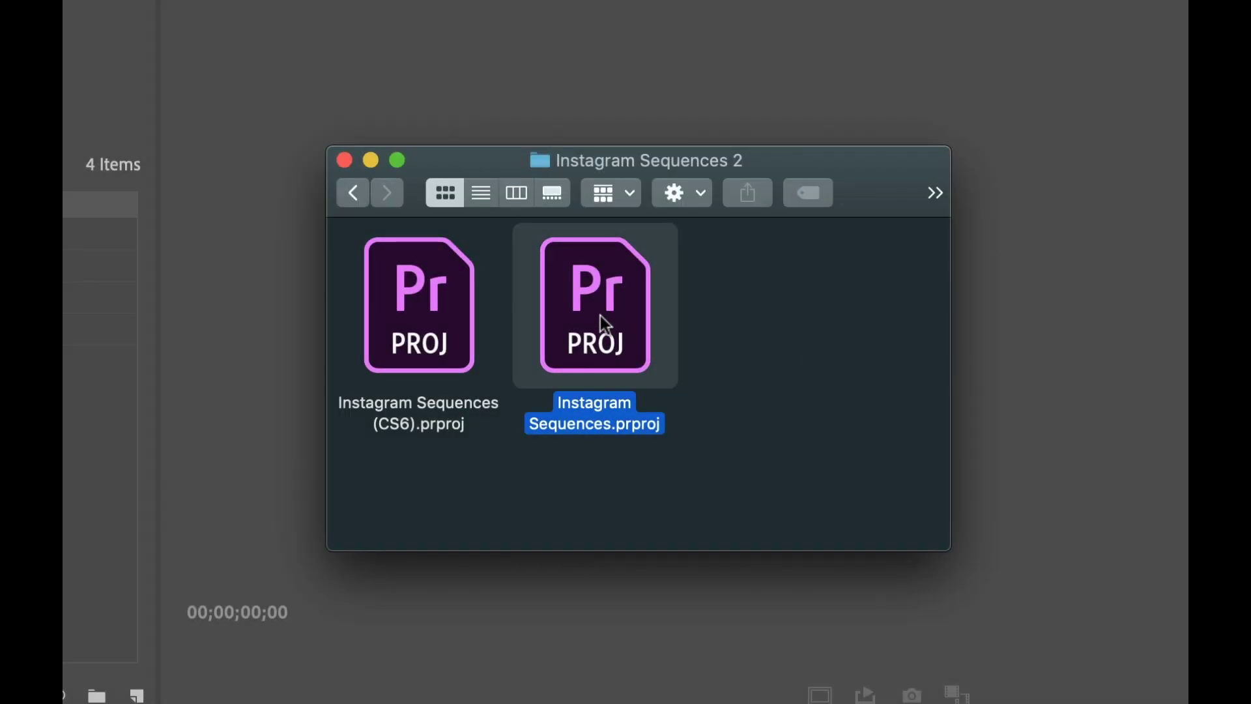
pyautogui.click(439, 315)
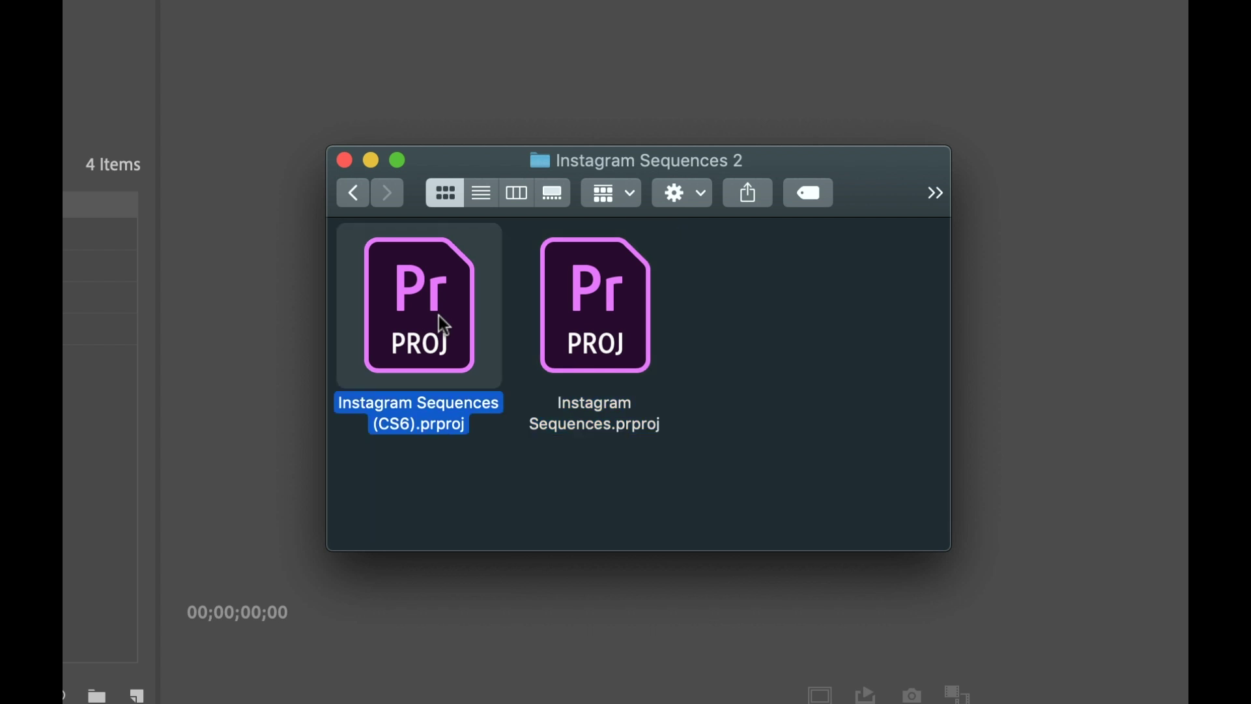
pyautogui.click(603, 329)
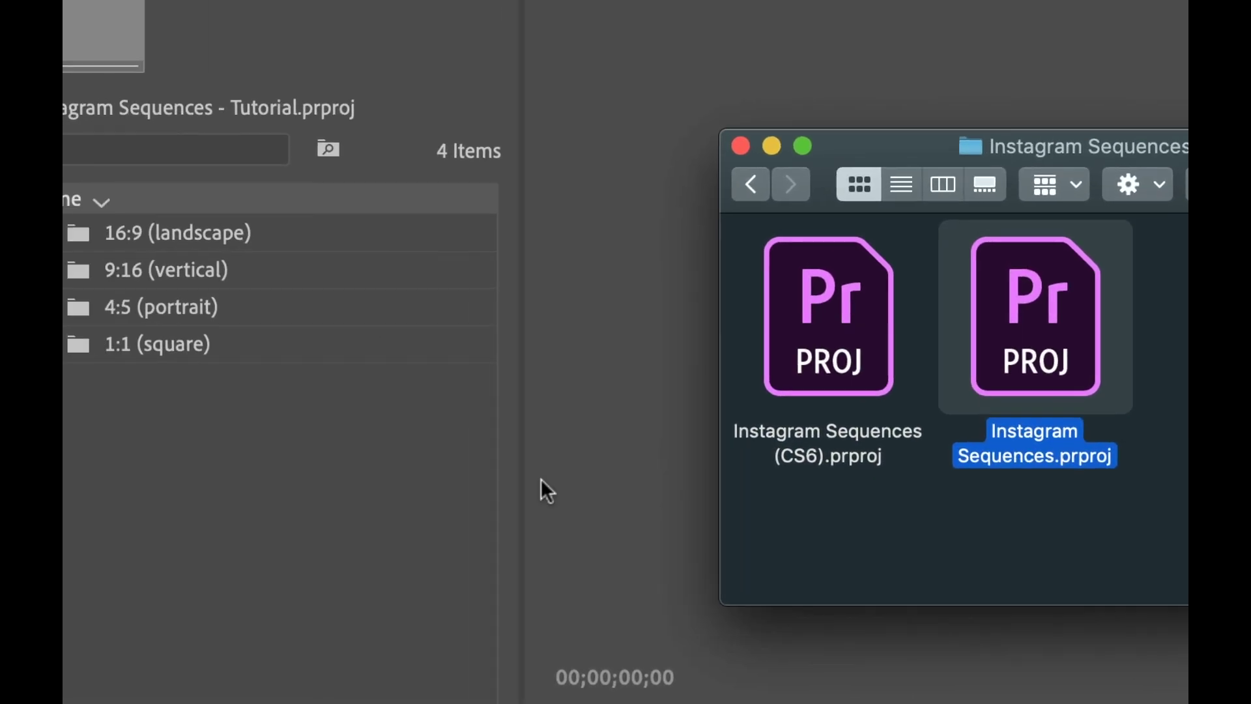
pyautogui.click(267, 452)
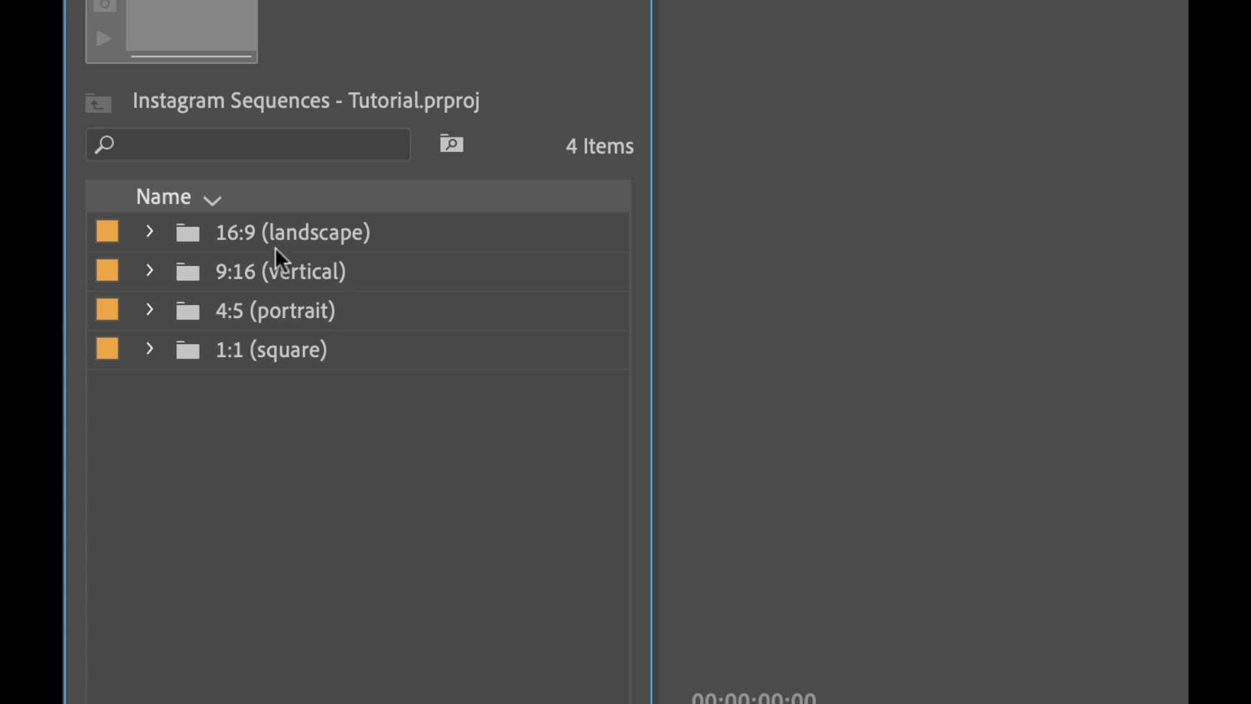
pyautogui.click(150, 232)
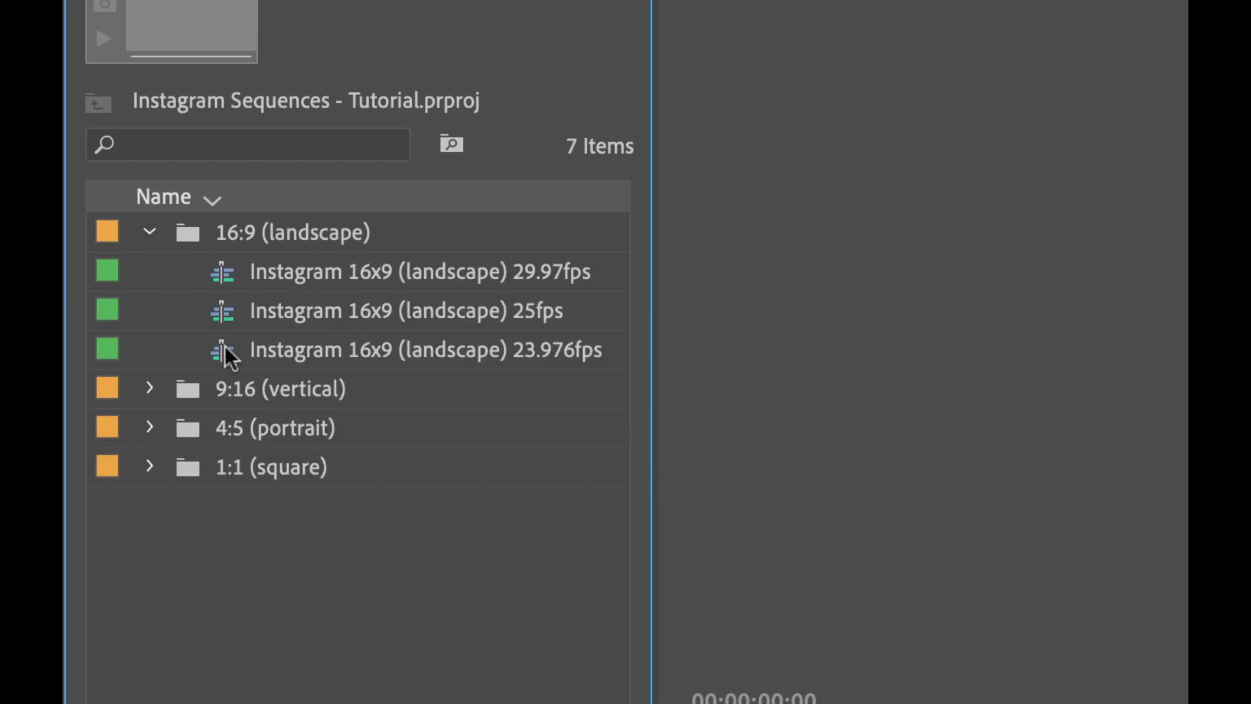
pyautogui.click(149, 389)
pyautogui.click(149, 545)
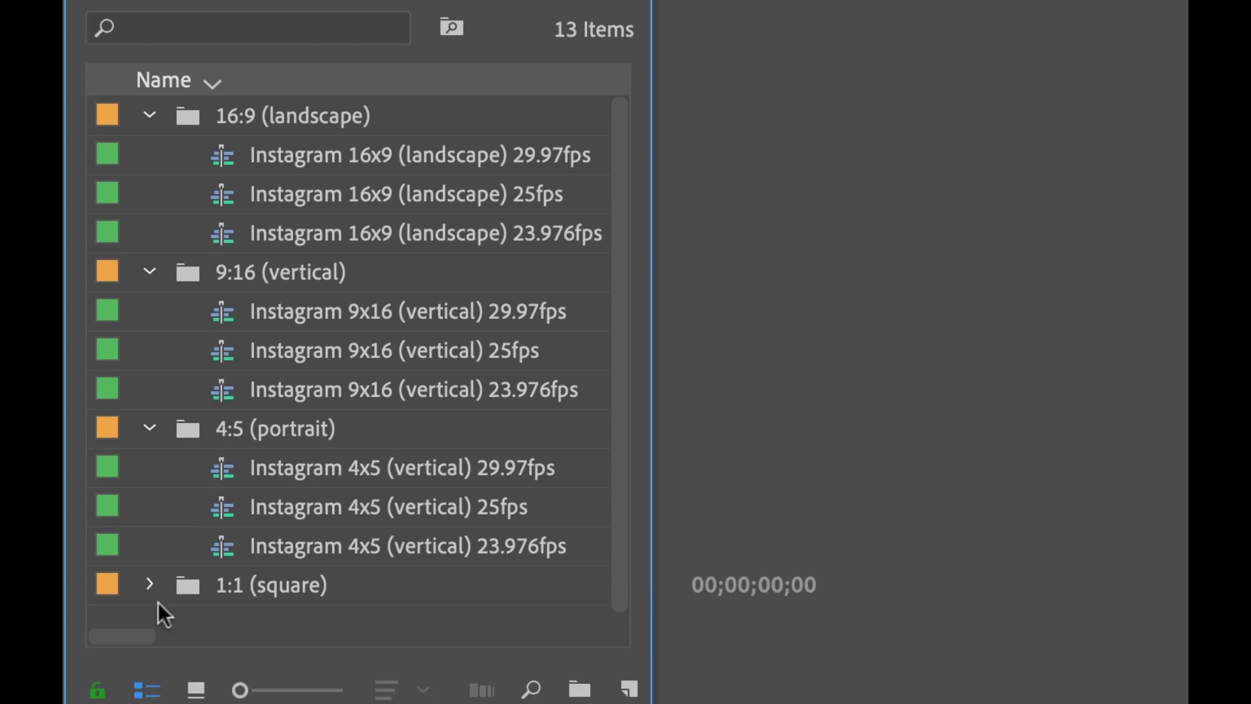
pyautogui.click(149, 582)
pyautogui.scroll(-3, 487, 504)
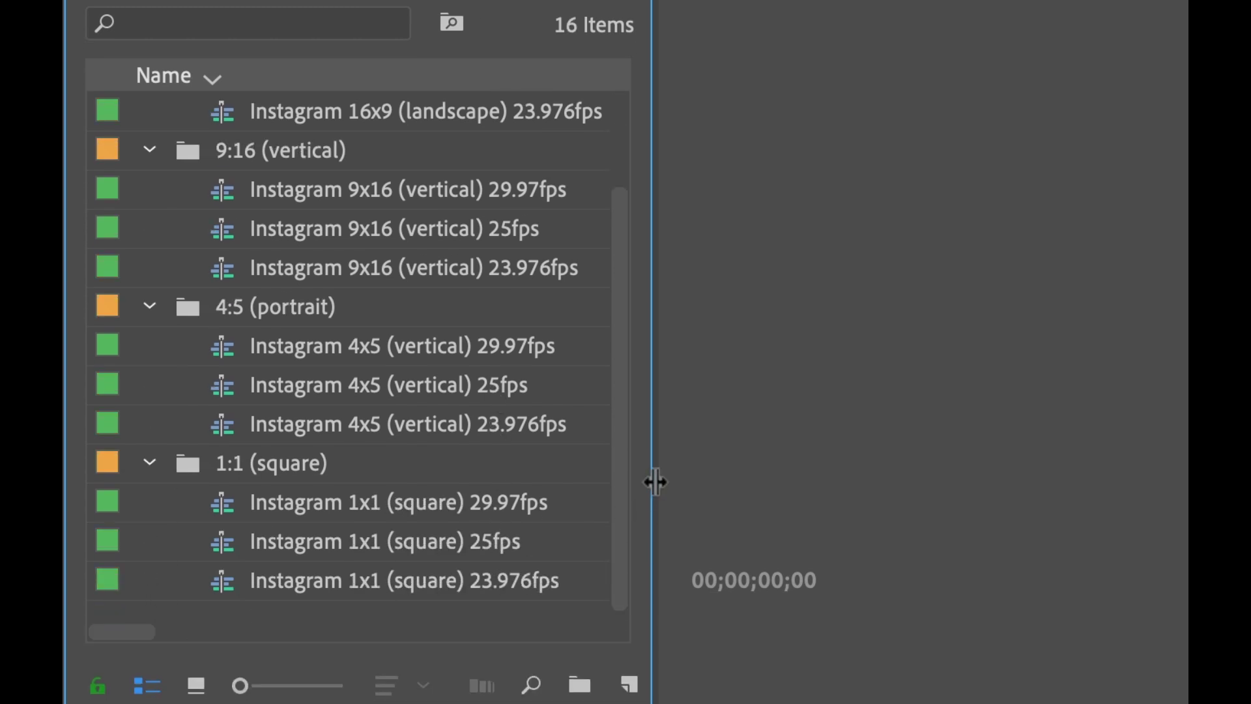
pyautogui.moveTo(653, 481); pyautogui.dragTo(684, 475)
pyautogui.scroll(3, 606, 430)
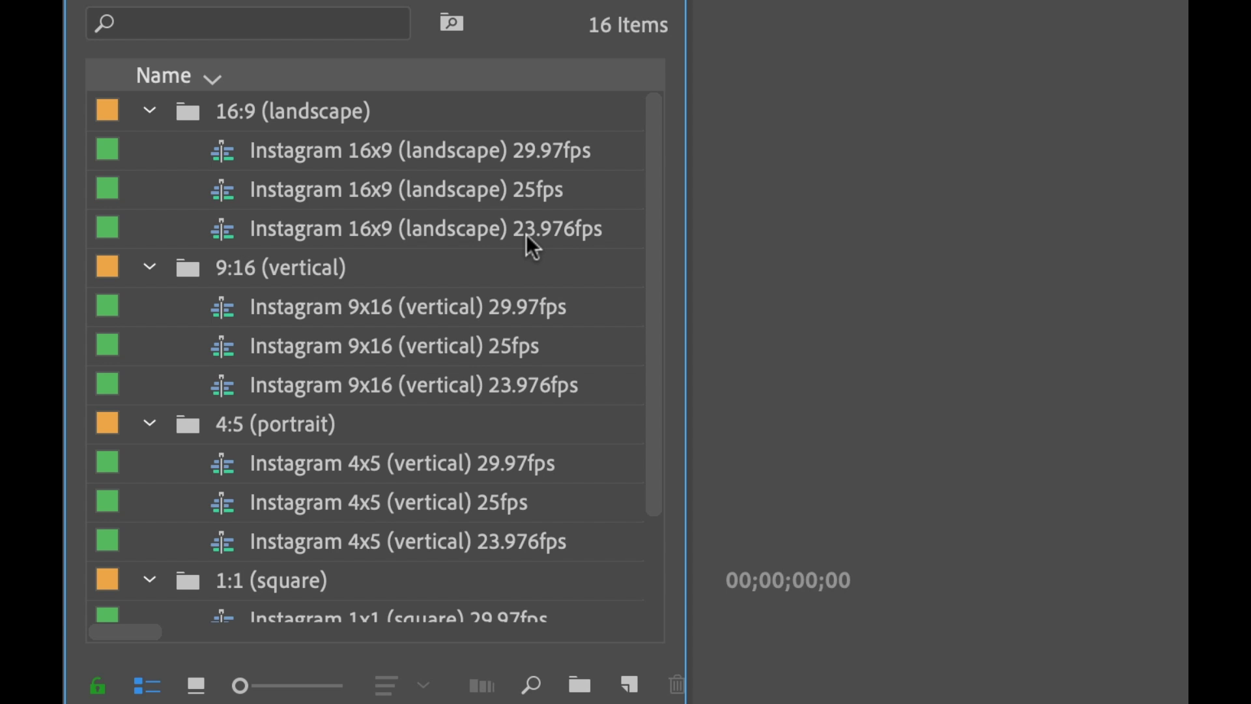
pyautogui.click(151, 115)
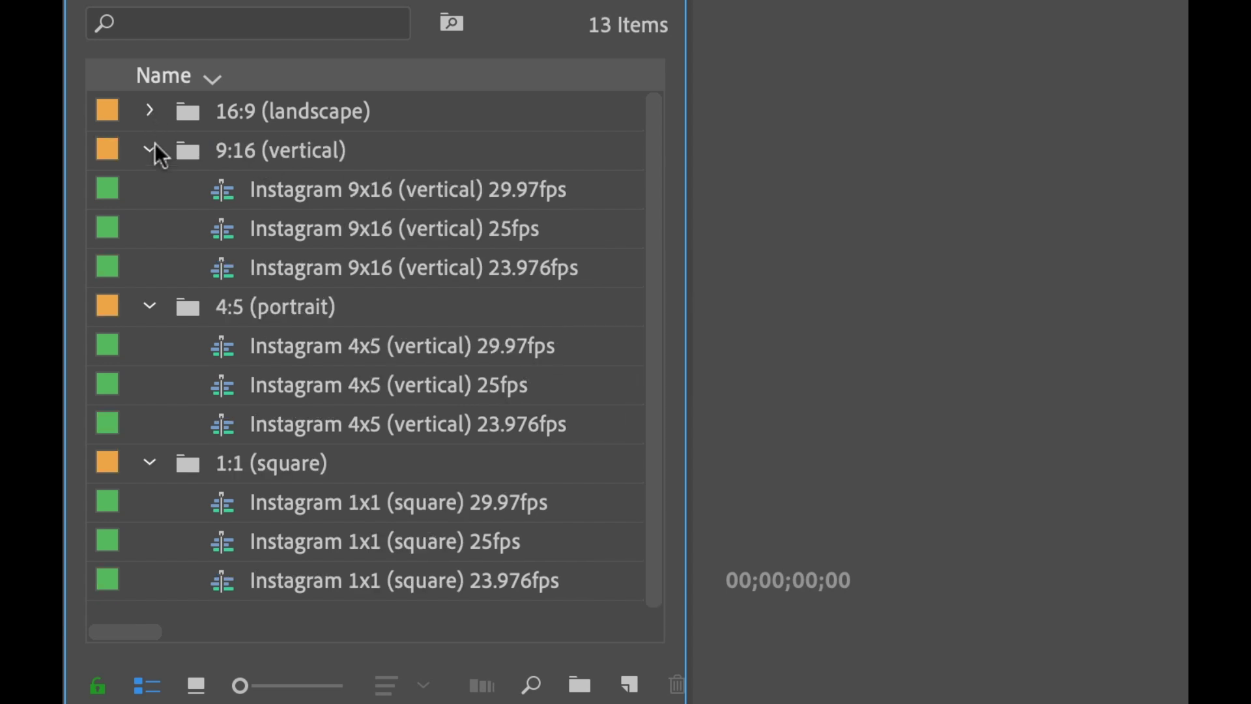
pyautogui.click(152, 148)
pyautogui.click(150, 187)
pyautogui.click(150, 226)
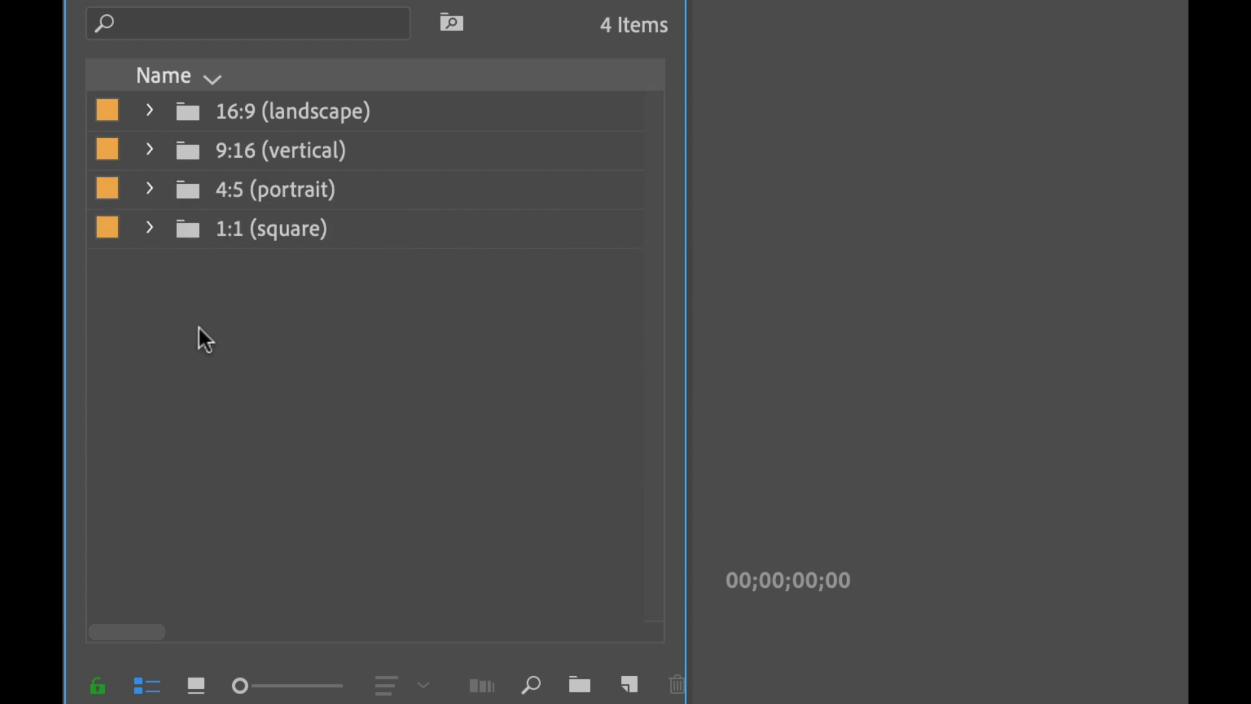
# Show hidden items in the Project panel and load Eating Vegetables in the Source Monitor
pyautogui.rightClick(268, 340)
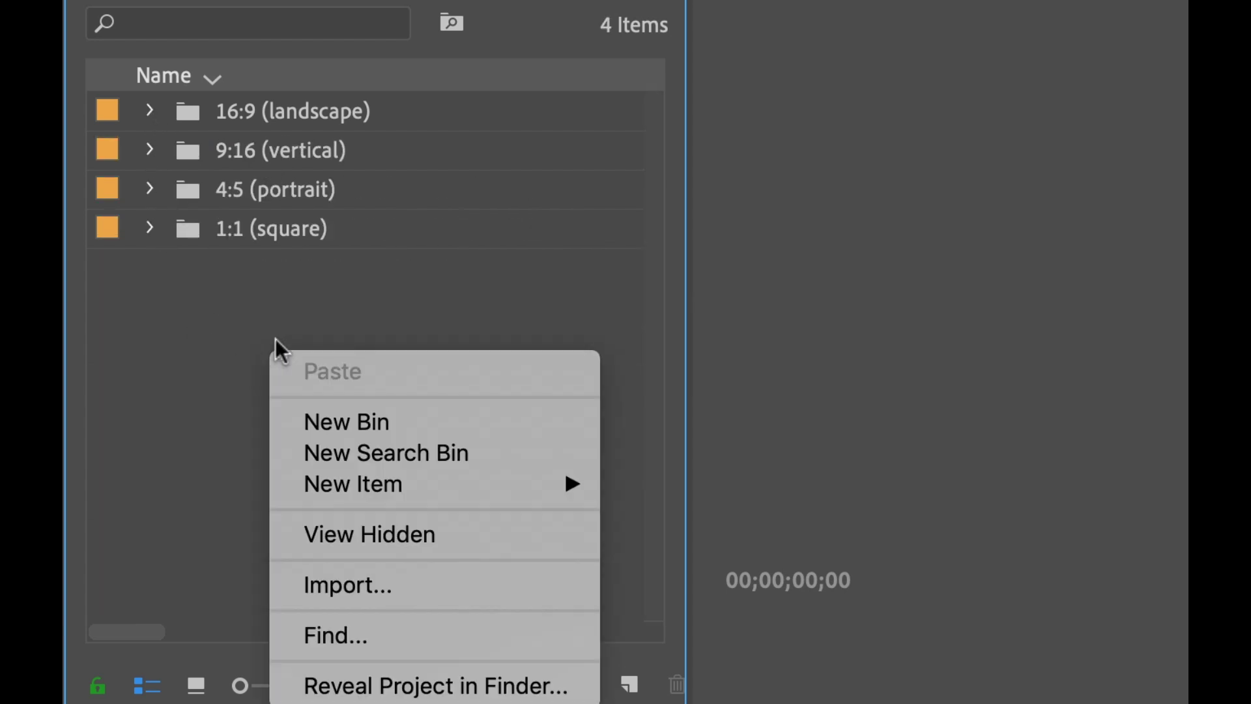
pyautogui.click(432, 534)
pyautogui.doubleClick(190, 116)
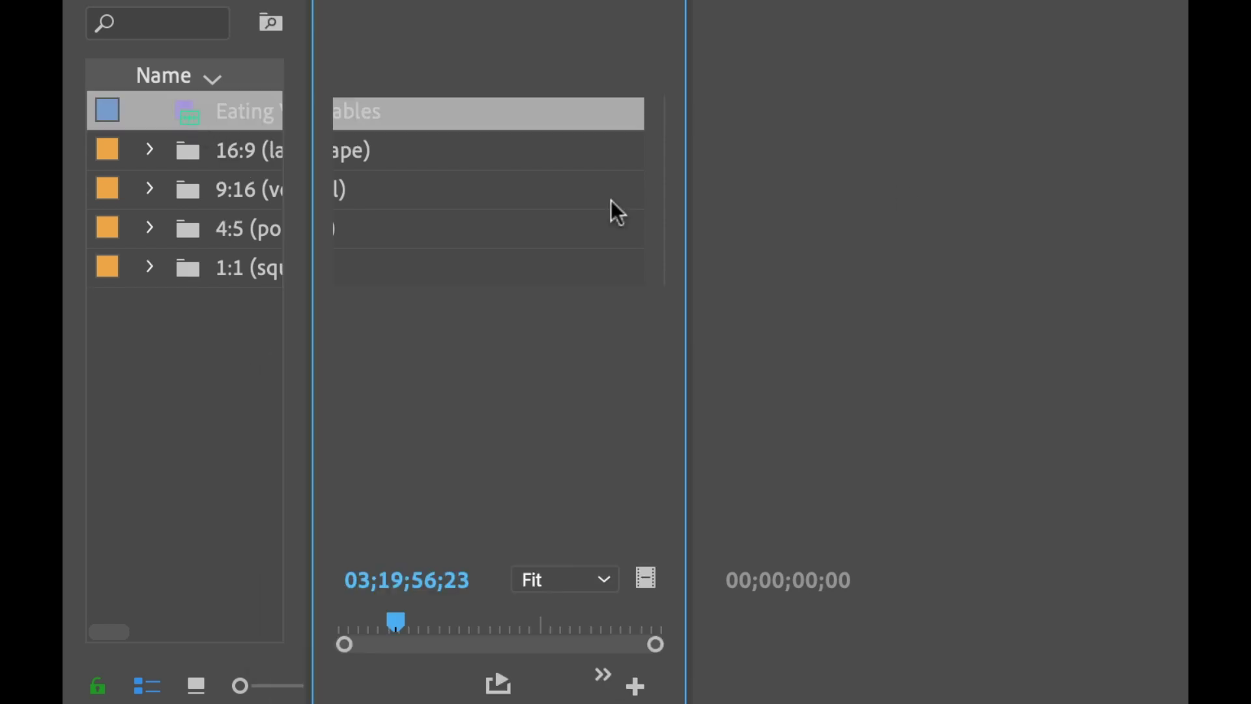
# Enlarge the source preview, widen the project list, and expand the 1:1 (square) bin
pyautogui.moveTo(923, 128); pyautogui.dragTo(1126, 258)
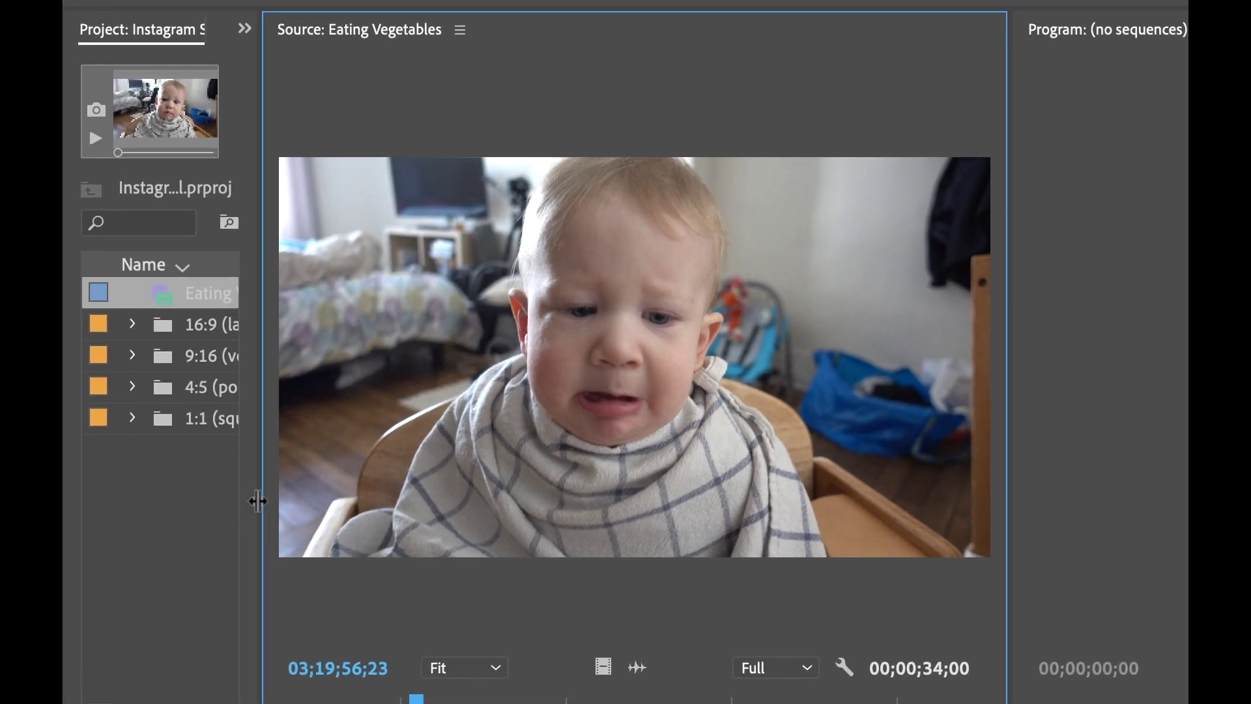
pyautogui.moveTo(271, 473); pyautogui.dragTo(606, 456)
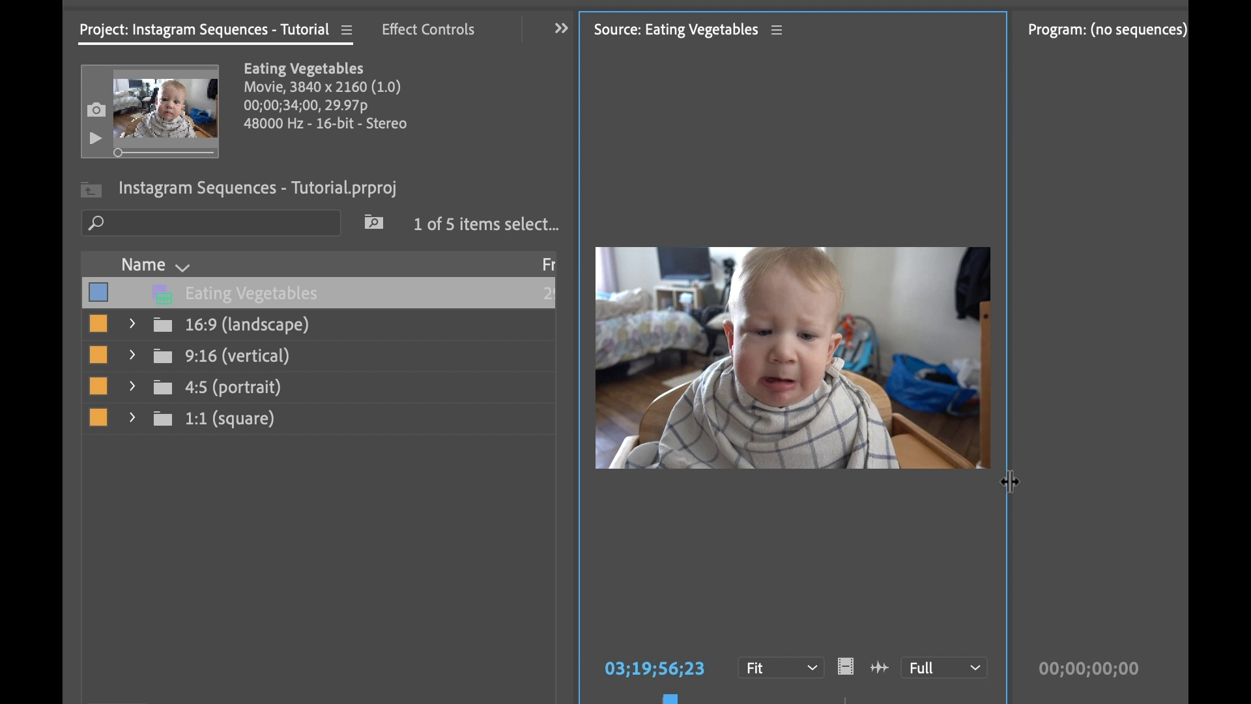
pyautogui.moveTo(1008, 481); pyautogui.dragTo(1128, 475)
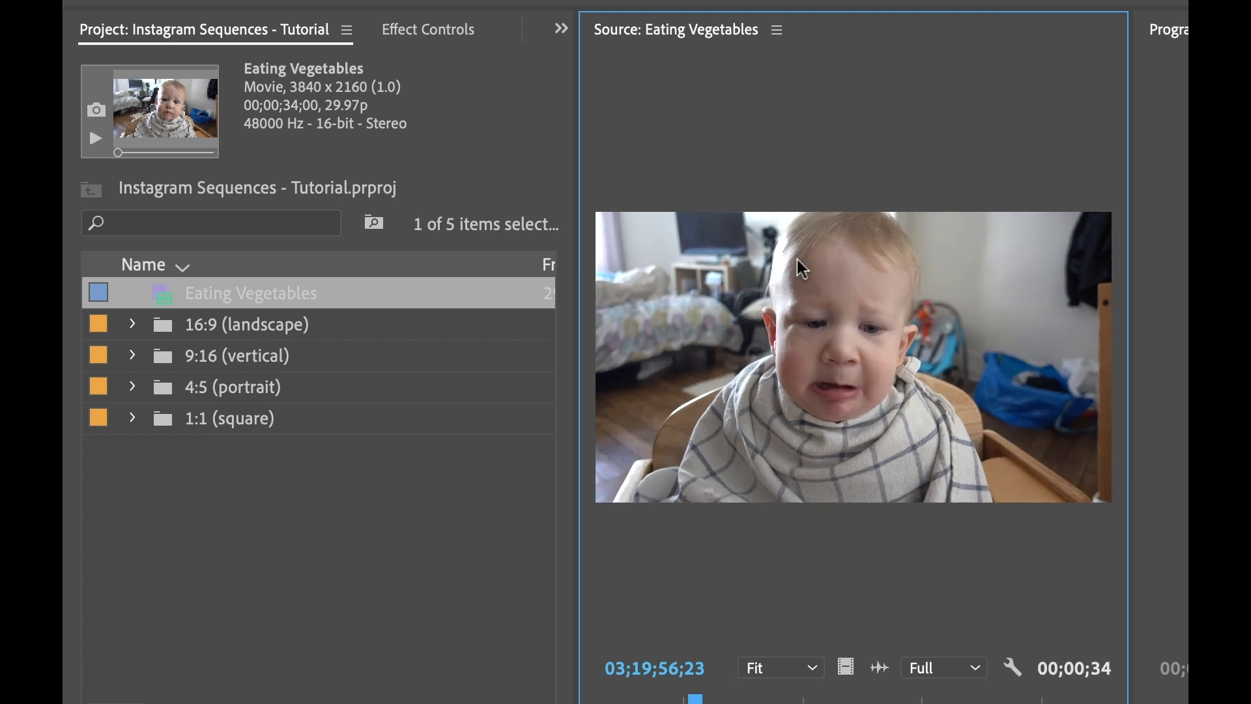
pyautogui.click(132, 418)
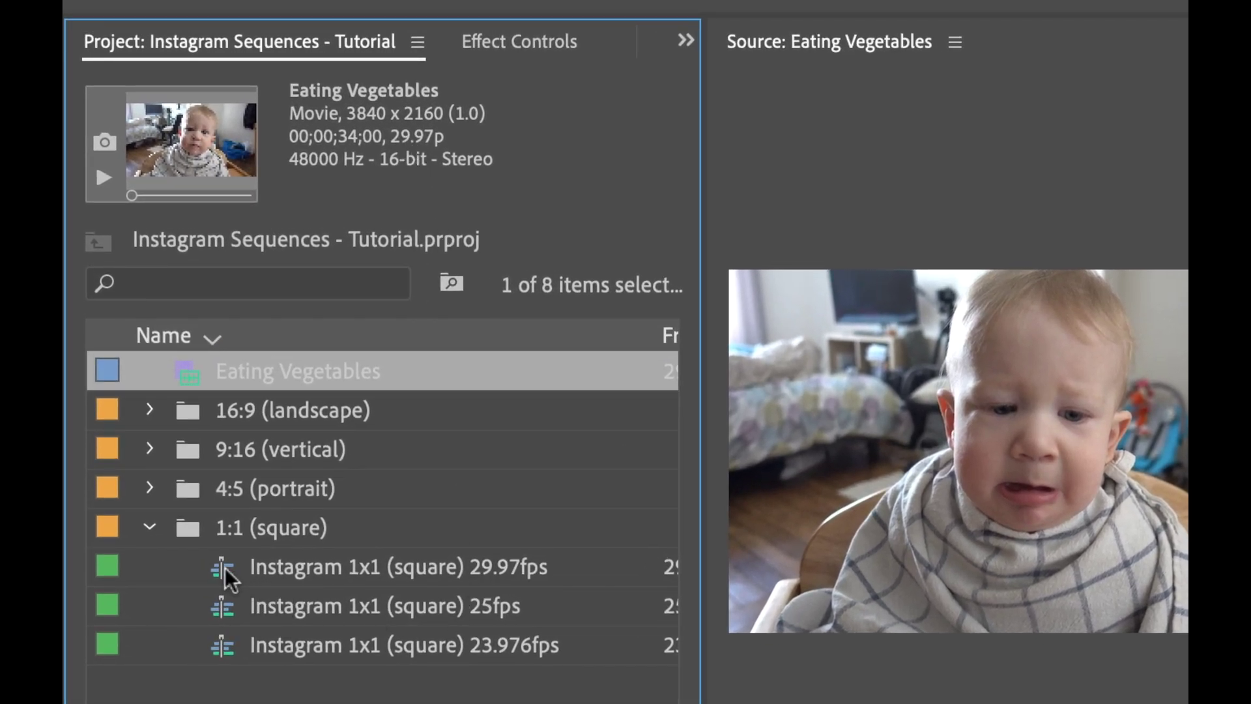
# Drop Eating Vegetables at the start of the 29.97fps square sequence, keeping existing 1080x1080 settings
pyautogui.doubleClick(225, 566)
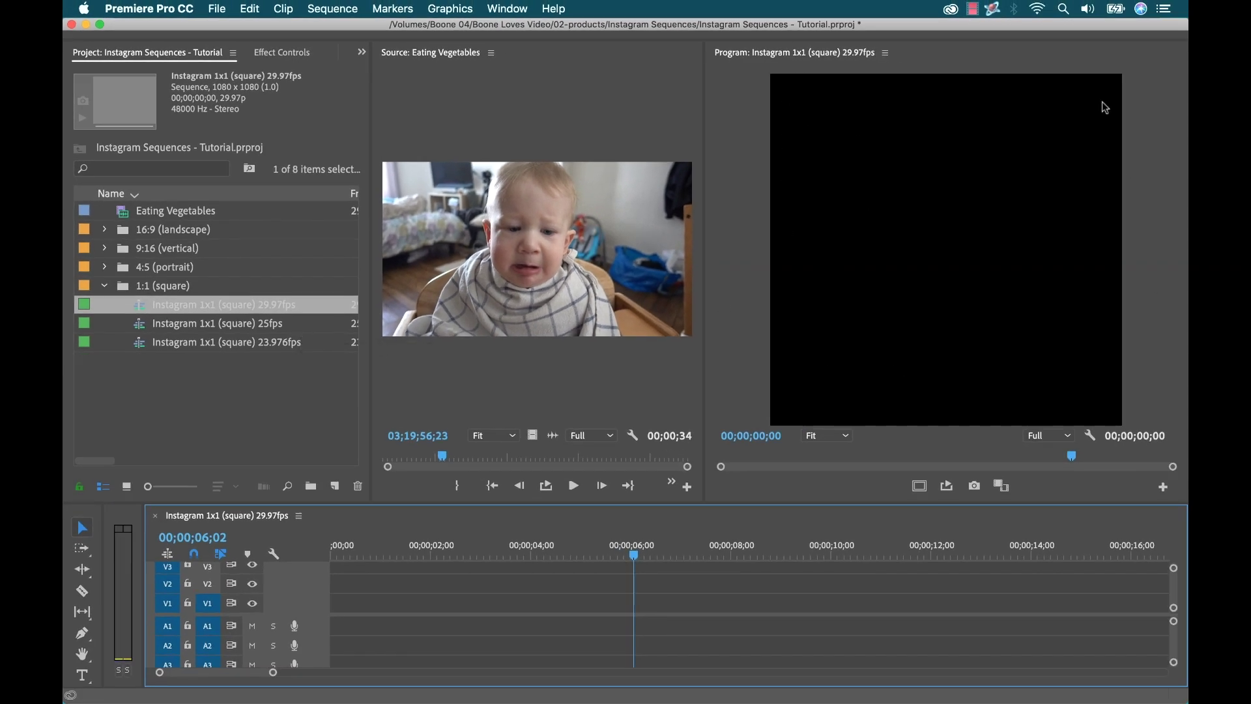
pyautogui.click(574, 391)
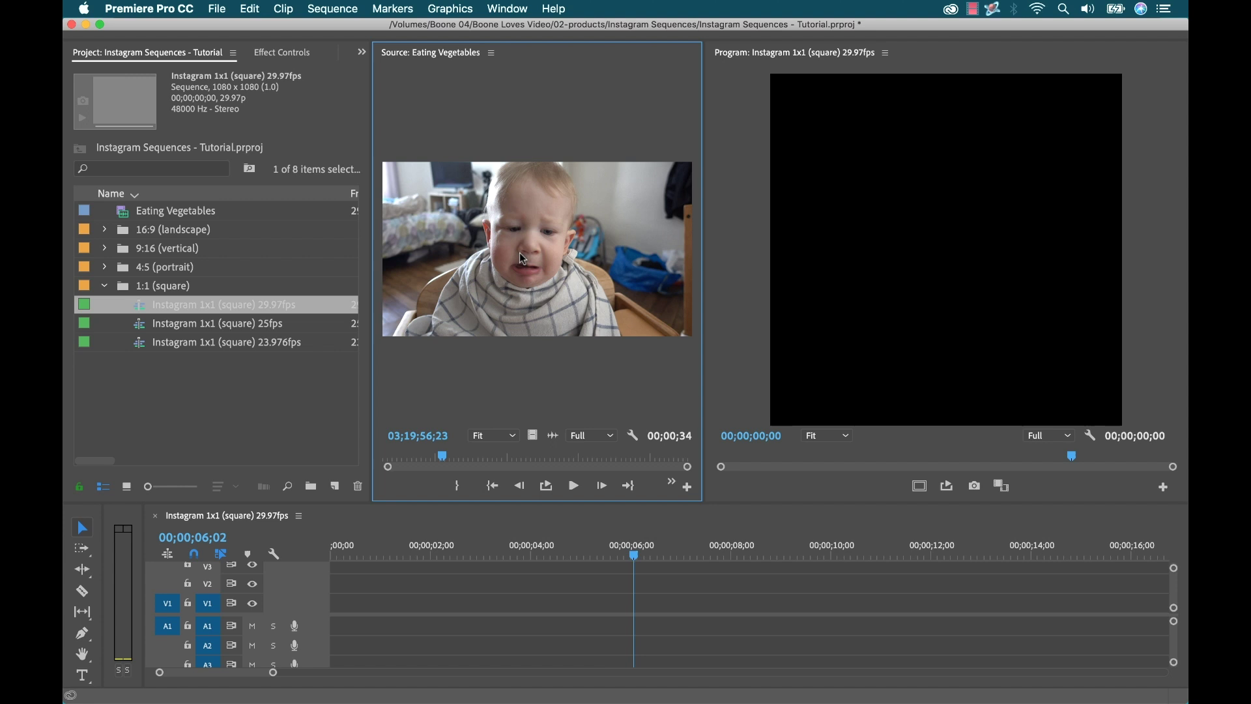
pyautogui.moveTo(523, 259); pyautogui.dragTo(339, 606)
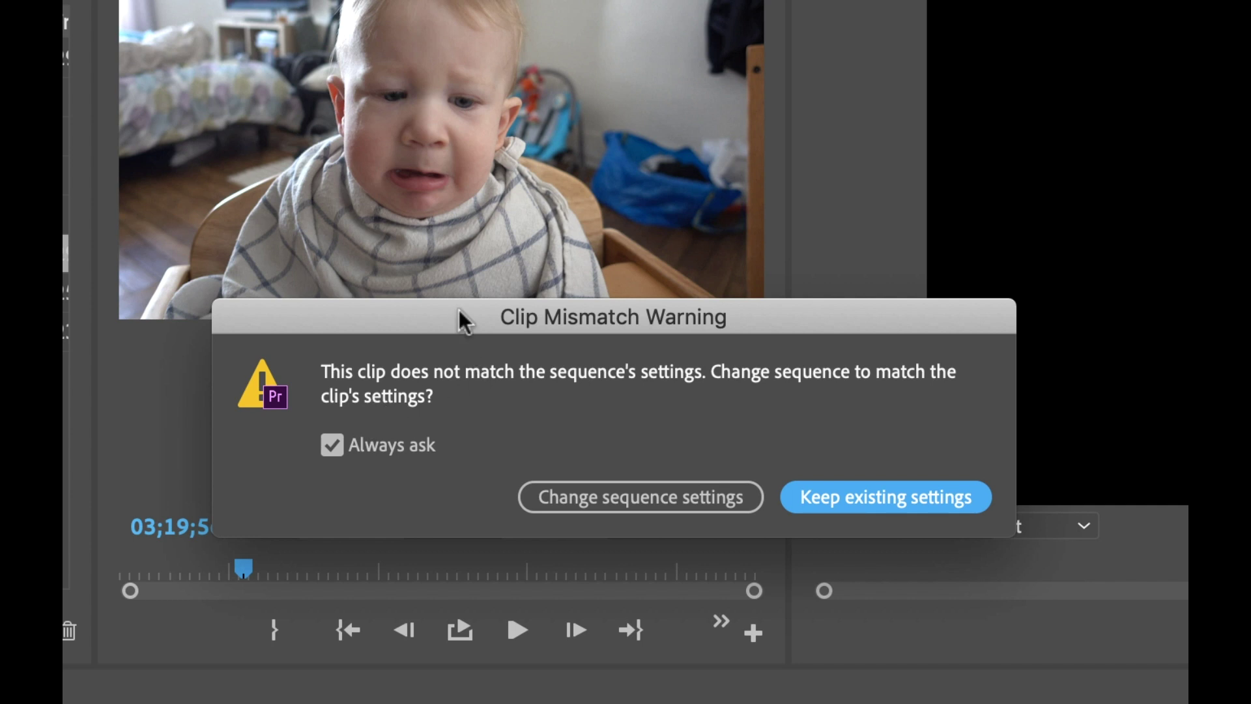
pyautogui.moveTo(459, 310); pyautogui.dragTo(409, 327)
pyautogui.click(806, 506)
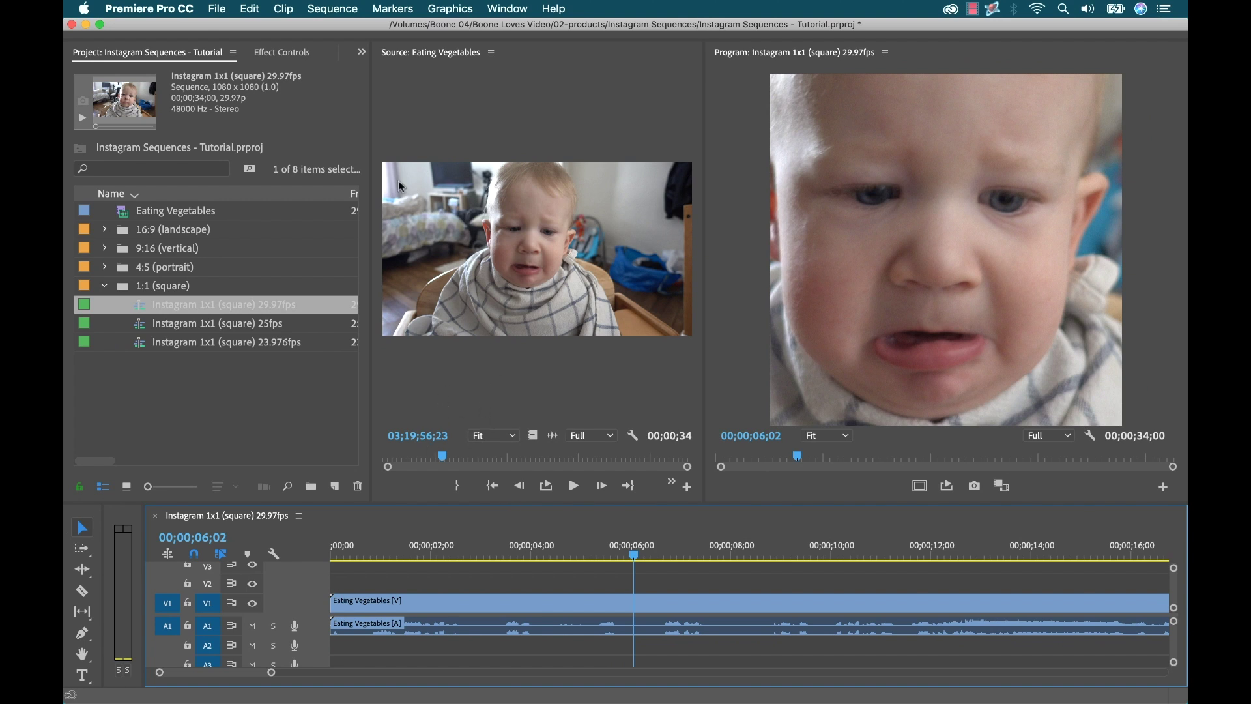
pyautogui.click(182, 211)
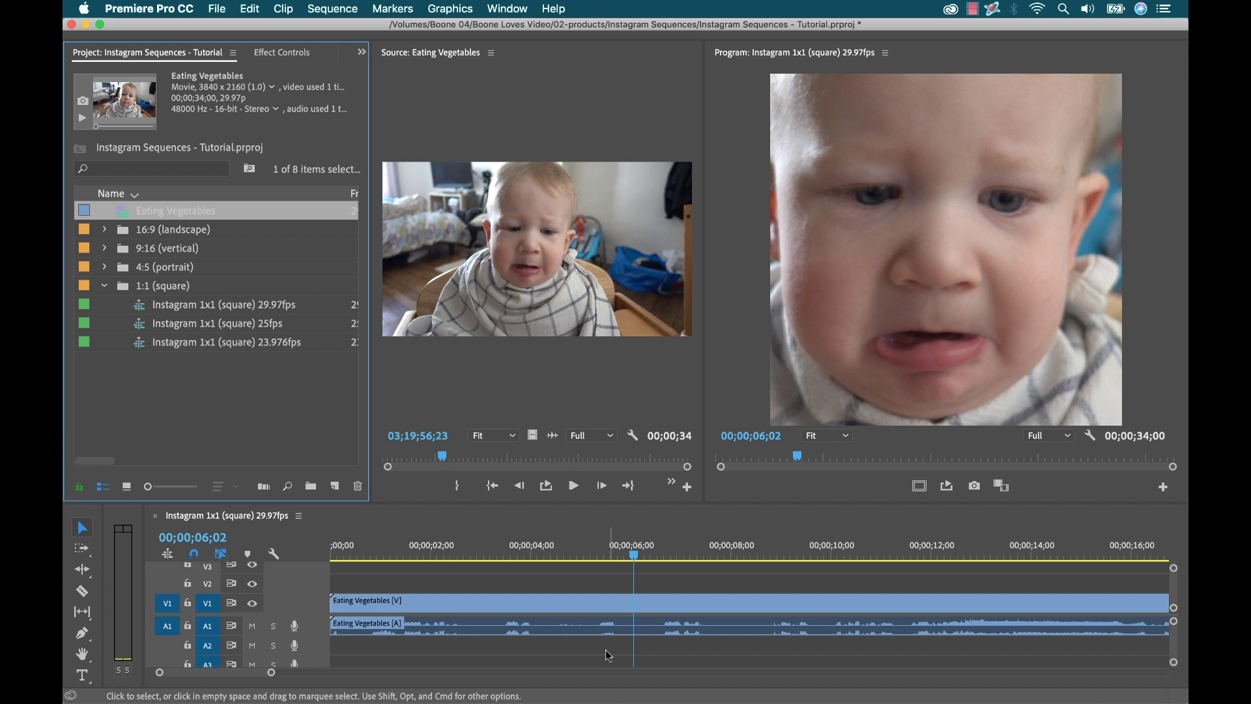
# Open Effect Controls for the timeline clip and lower Motion Scale from 100 to 47
pyautogui.click(606, 604)
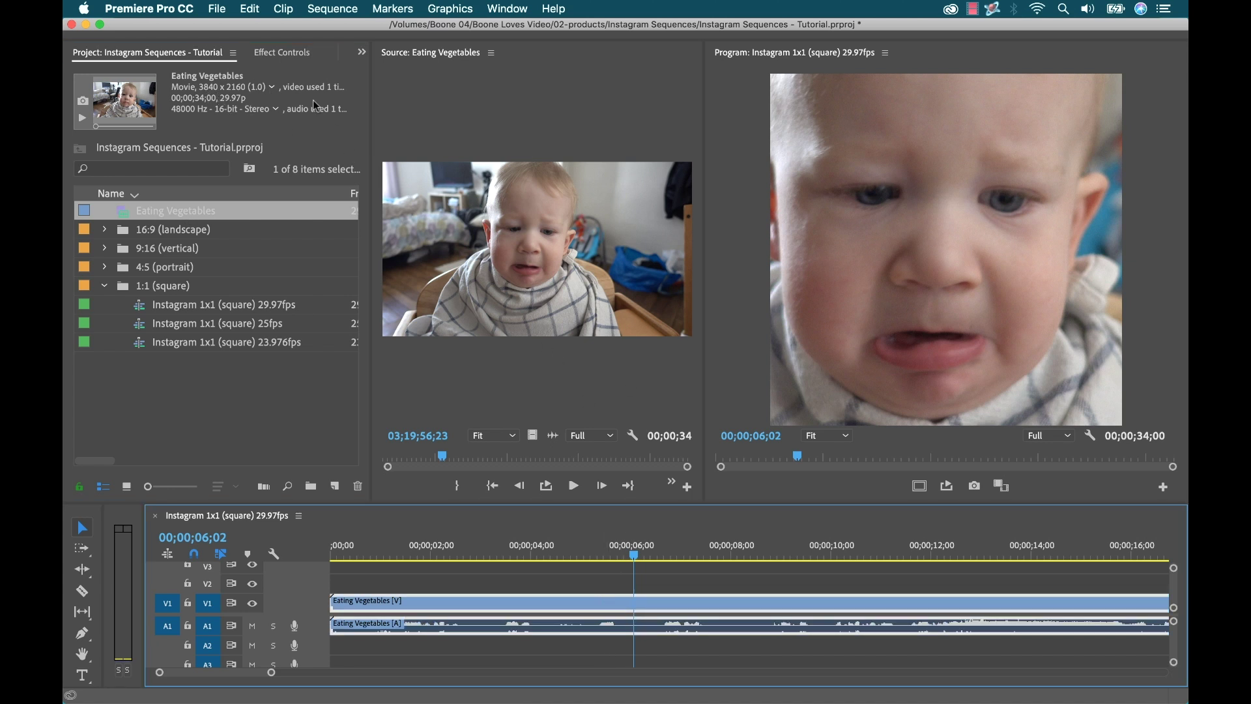
pyautogui.click(519, 13)
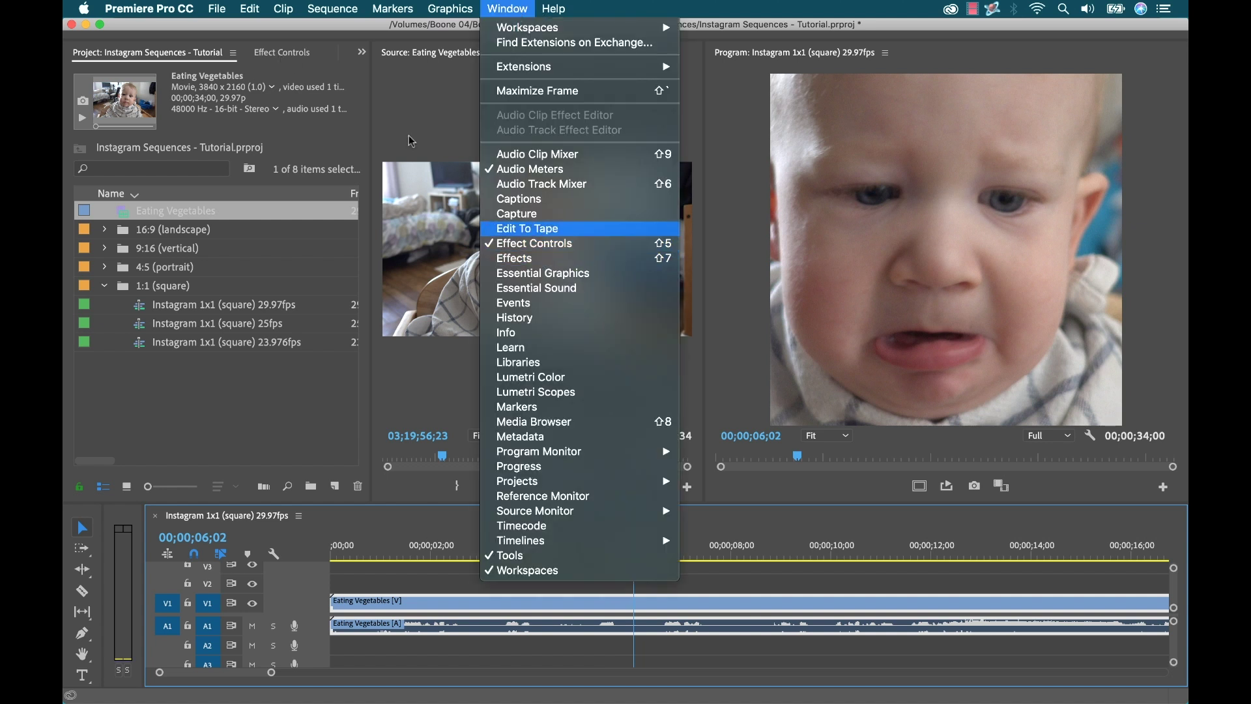
pyautogui.click(282, 52)
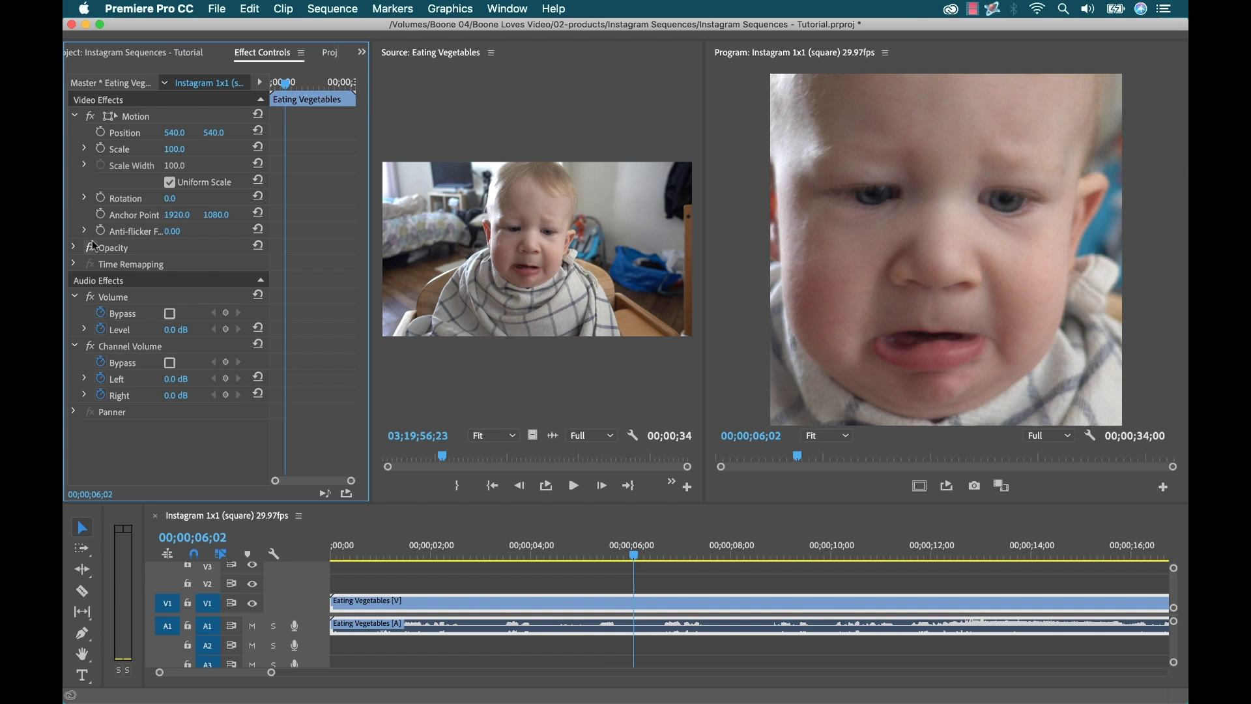
pyautogui.moveTo(174, 149); pyautogui.dragTo(144, 149)
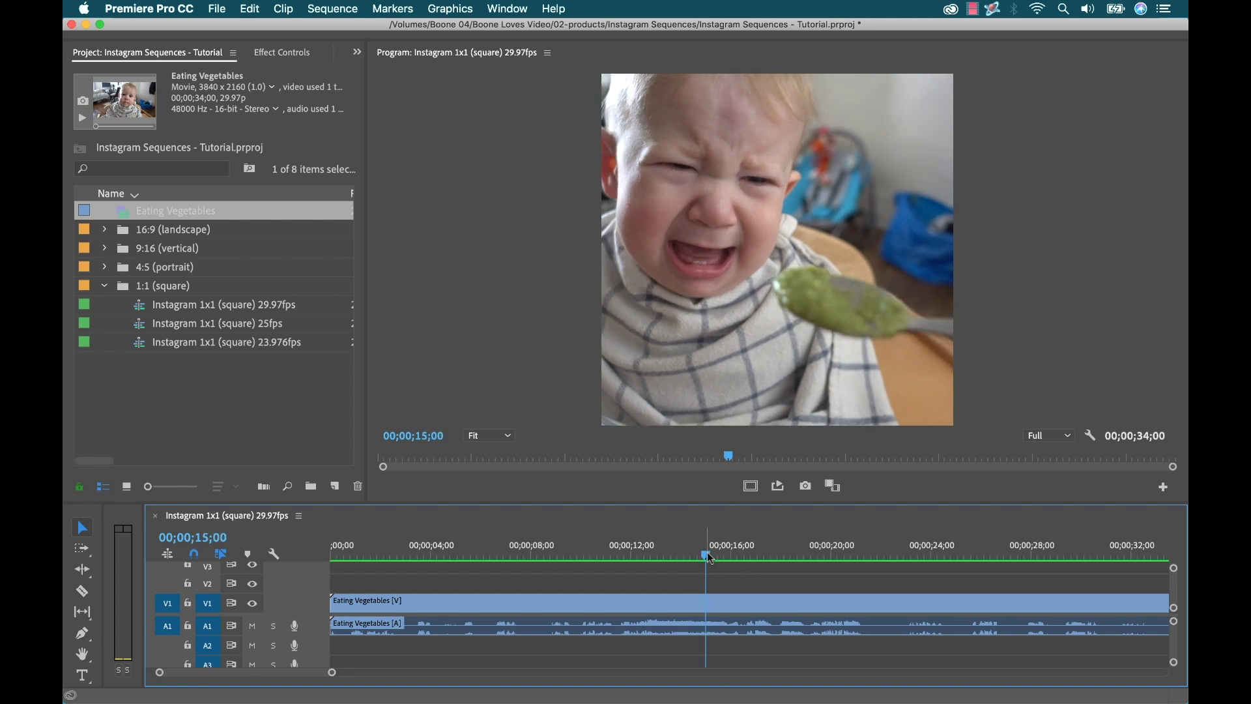
# Razor the clip at the 15-second mark and delete the portion after the cut
pyautogui.click(726, 602)
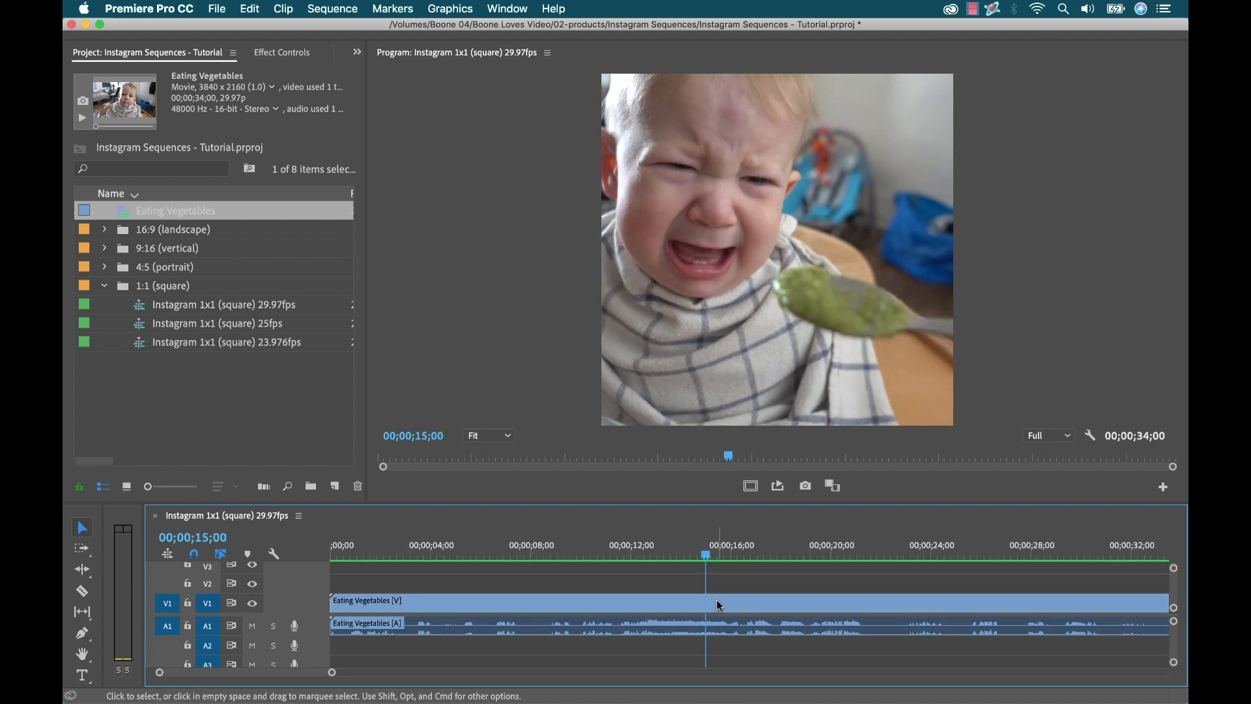
pyautogui.press('c')
pyautogui.click(717, 604)
pyautogui.press('v')
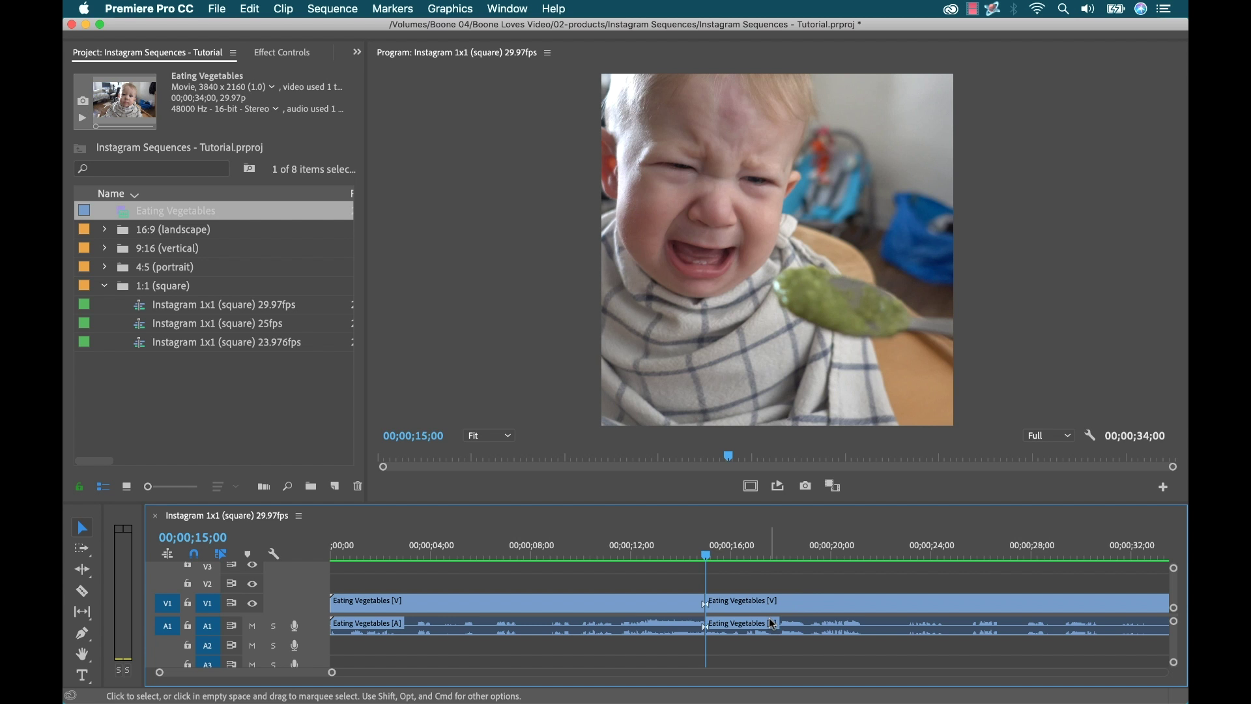
pyautogui.click(761, 603)
pyautogui.press('Delete')
# Fit the shortened sequence in the timeline and park the playhead where the clip should begin
pyautogui.press('\\')
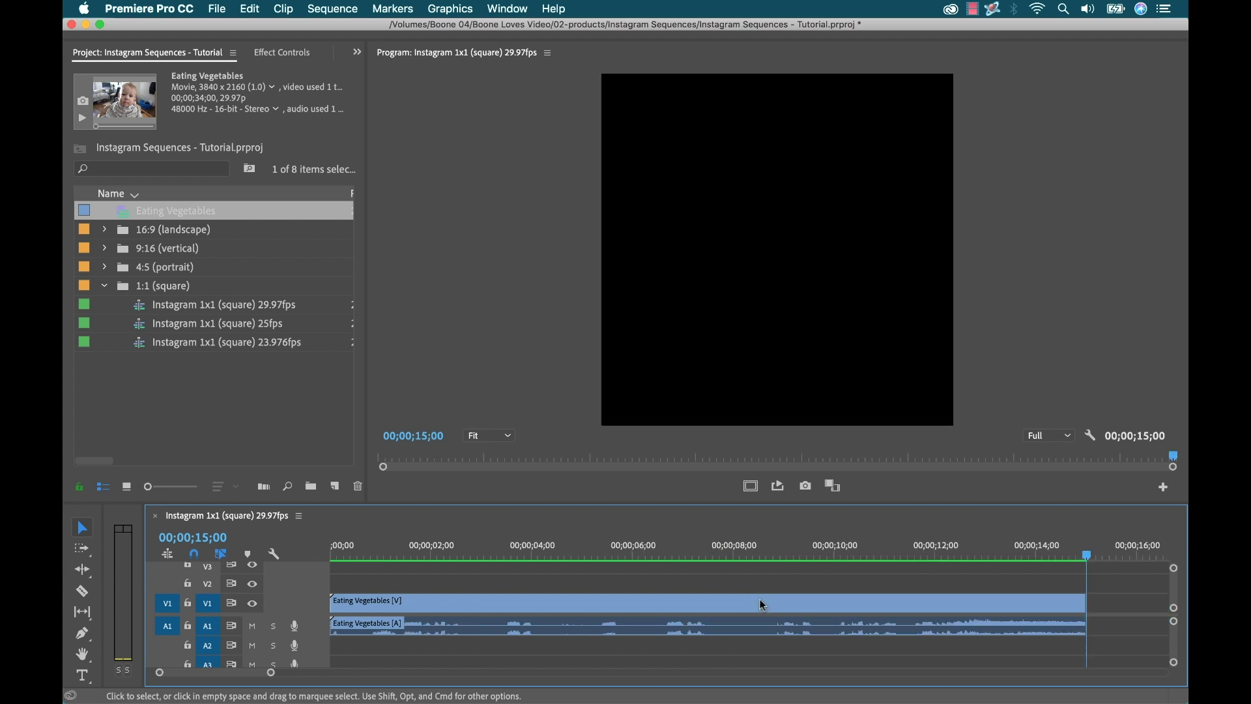
pyautogui.click(372, 553)
pyautogui.moveTo(372, 552); pyautogui.dragTo(404, 558)
# Ripple-trim the clip's opening to the playhead, giving 13;17, and confirm Position stays at 540
pyautogui.press('q')
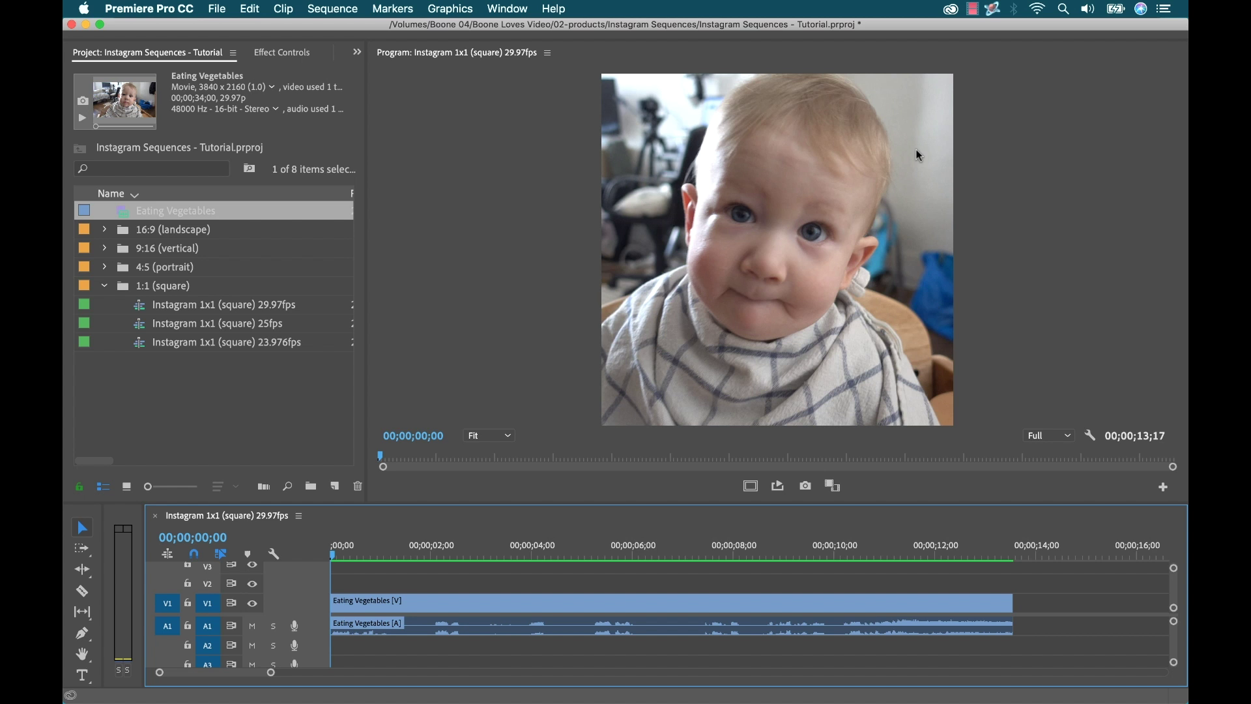
pyautogui.click(291, 58)
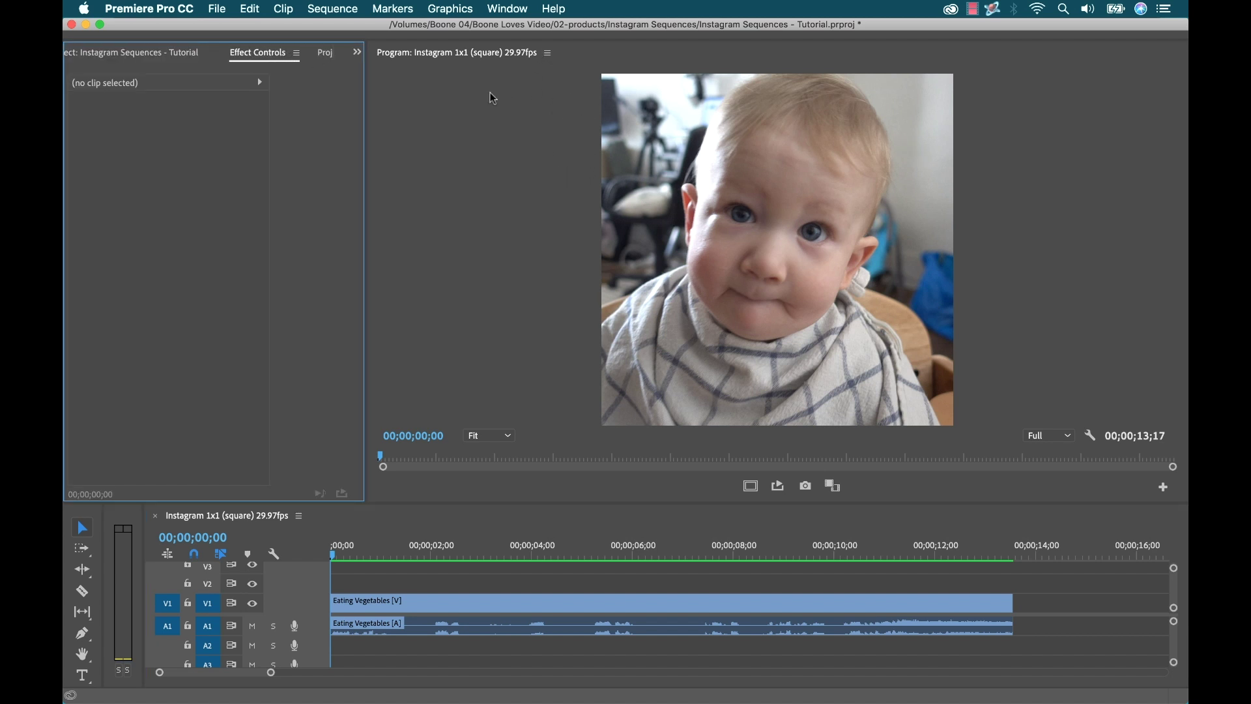
pyautogui.click(442, 605)
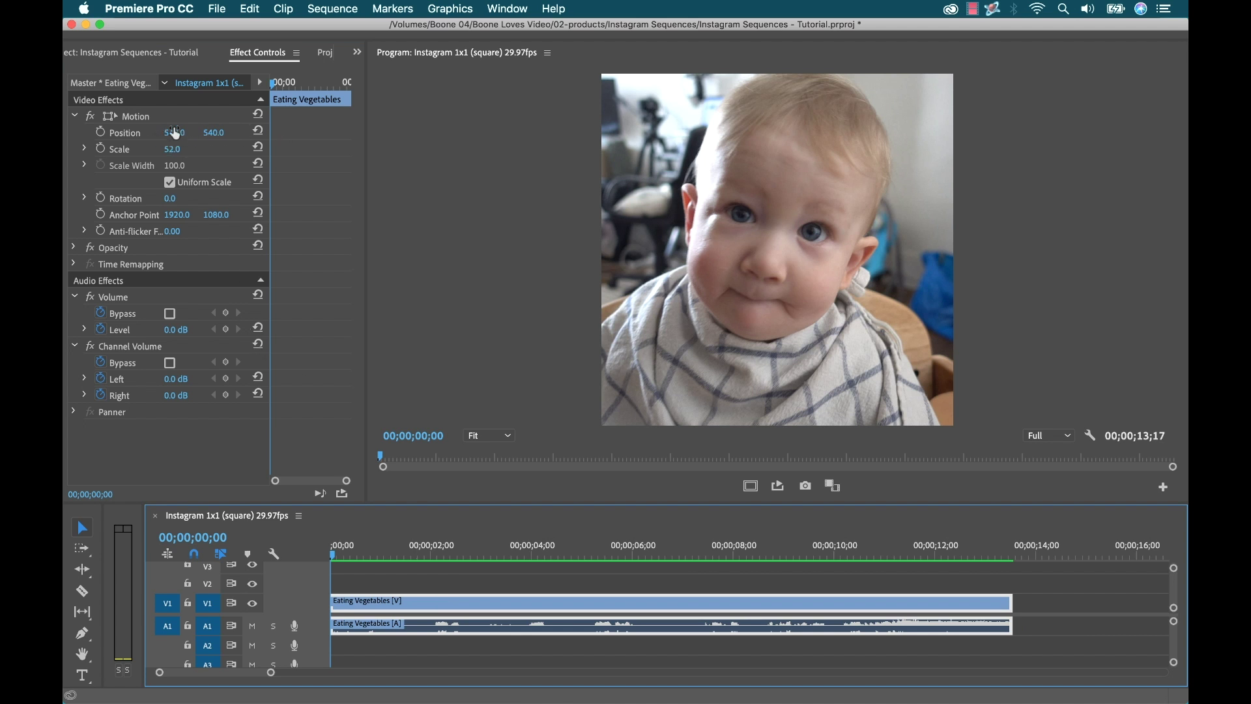
pyautogui.moveTo(172, 132)
pyautogui.mouseDown()
pyautogui.moveTo(197, 132)
pyautogui.moveTo(172, 132)
pyautogui.mouseUp()
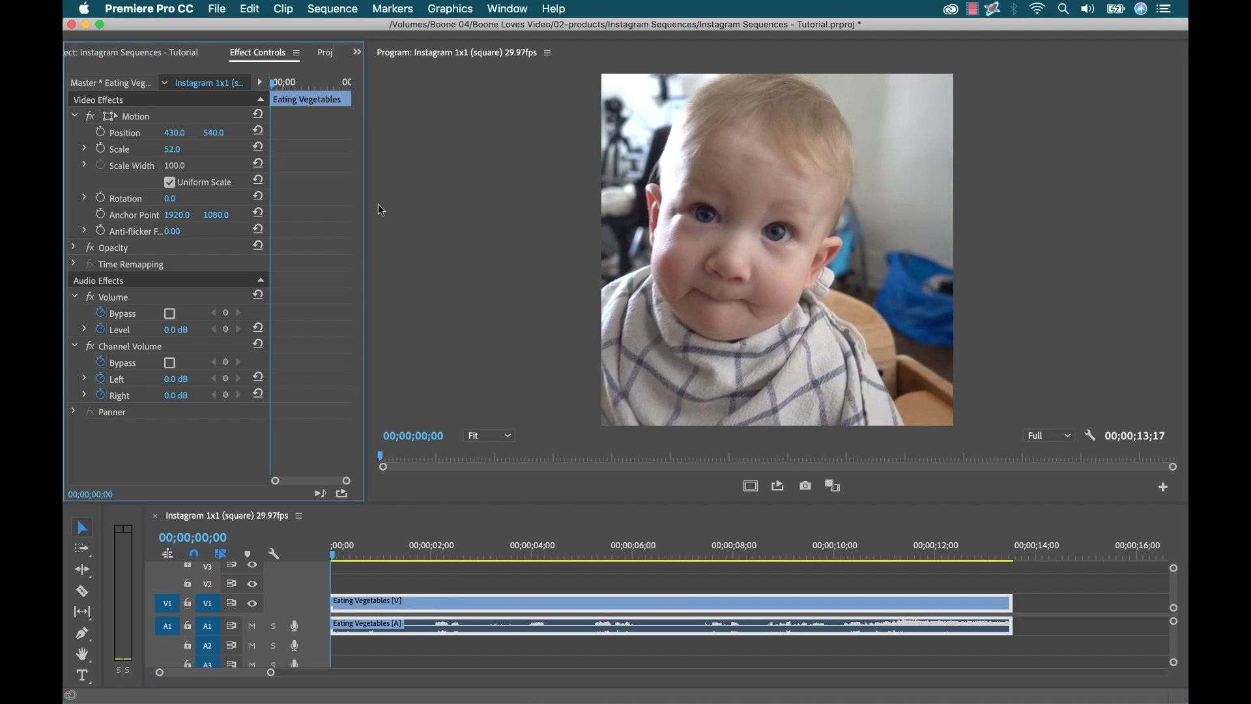
pyautogui.moveTo(433, 554); pyautogui.dragTo(425, 554)
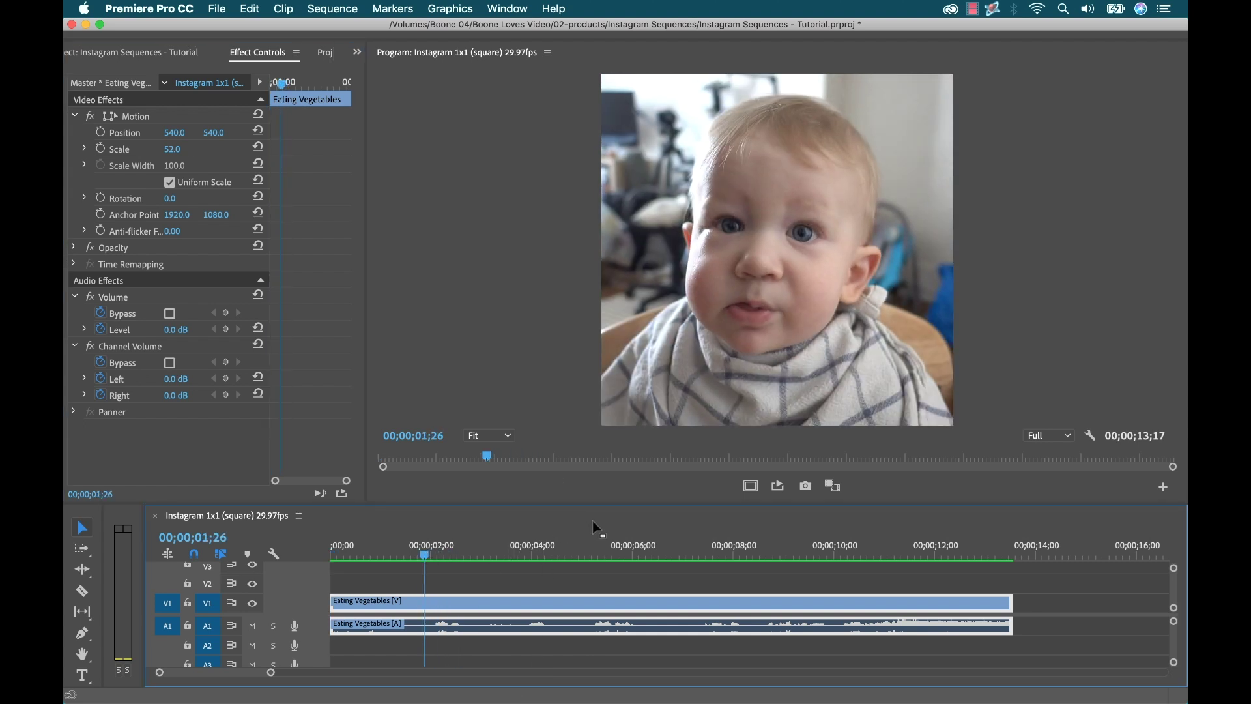
pyautogui.click(105, 55)
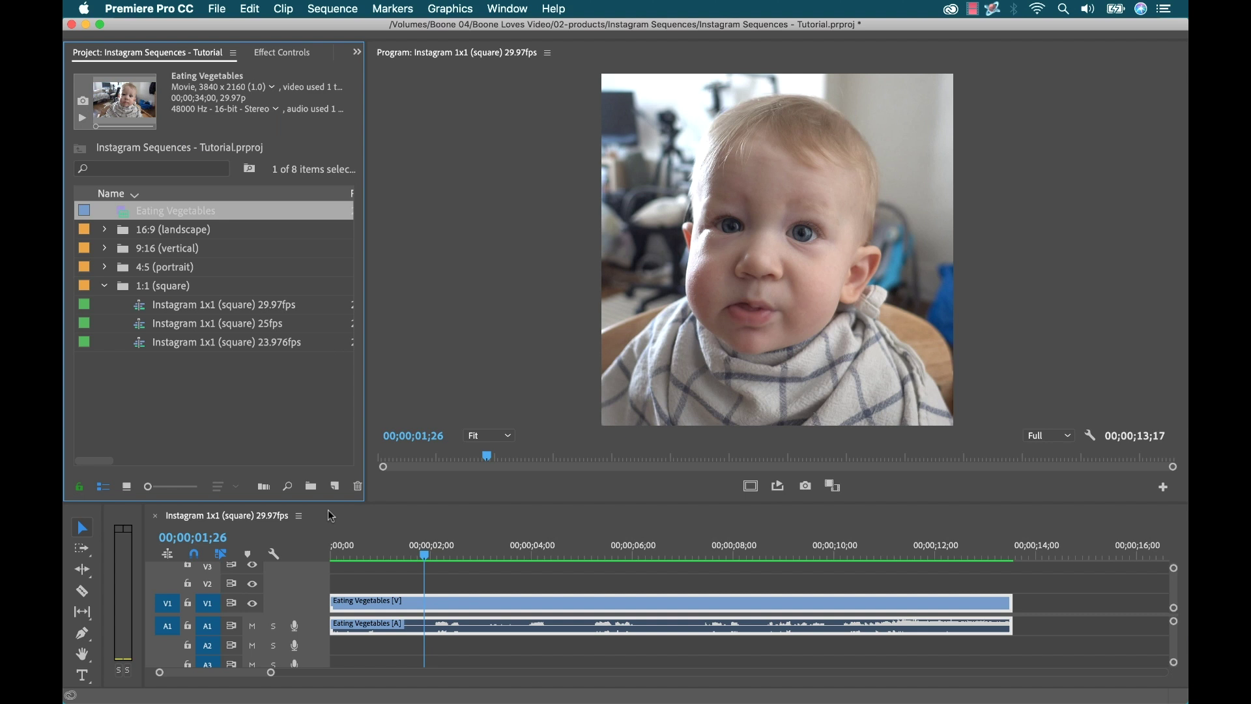
pyautogui.click(464, 577)
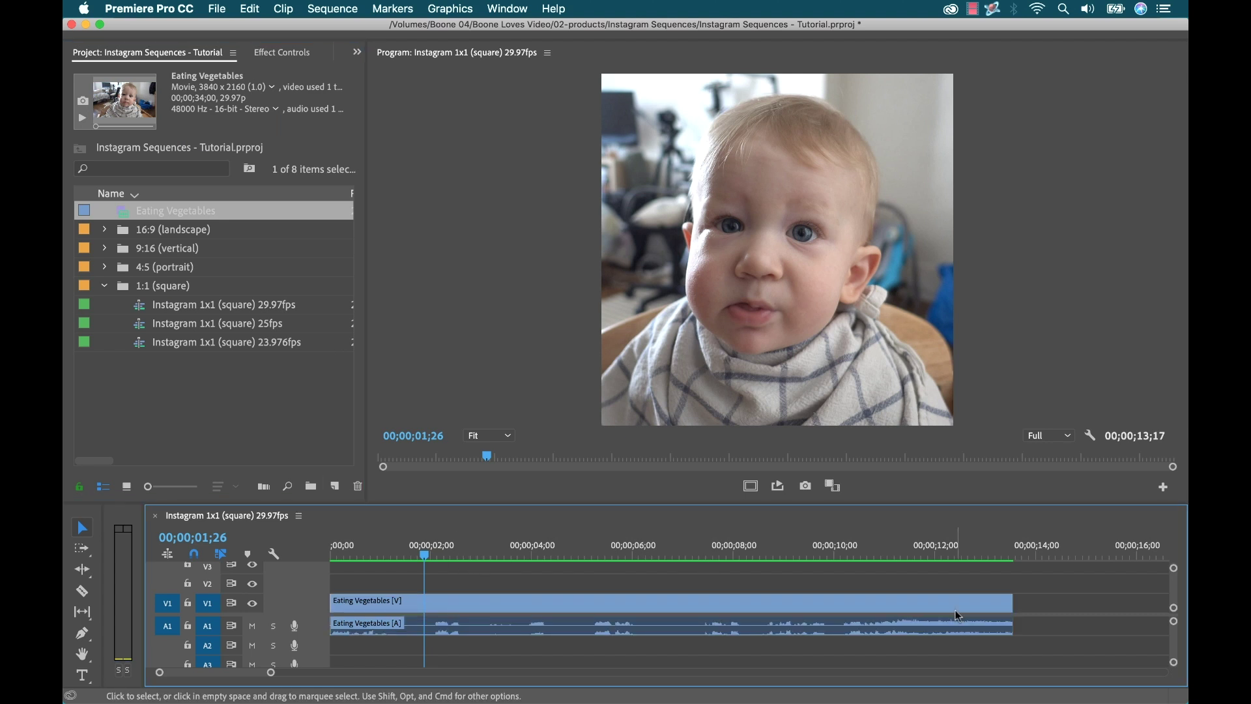
# Open Export Settings with Cmd+M and name the H.264 output 'Eating Vegetables'
pyautogui.press('super+m')
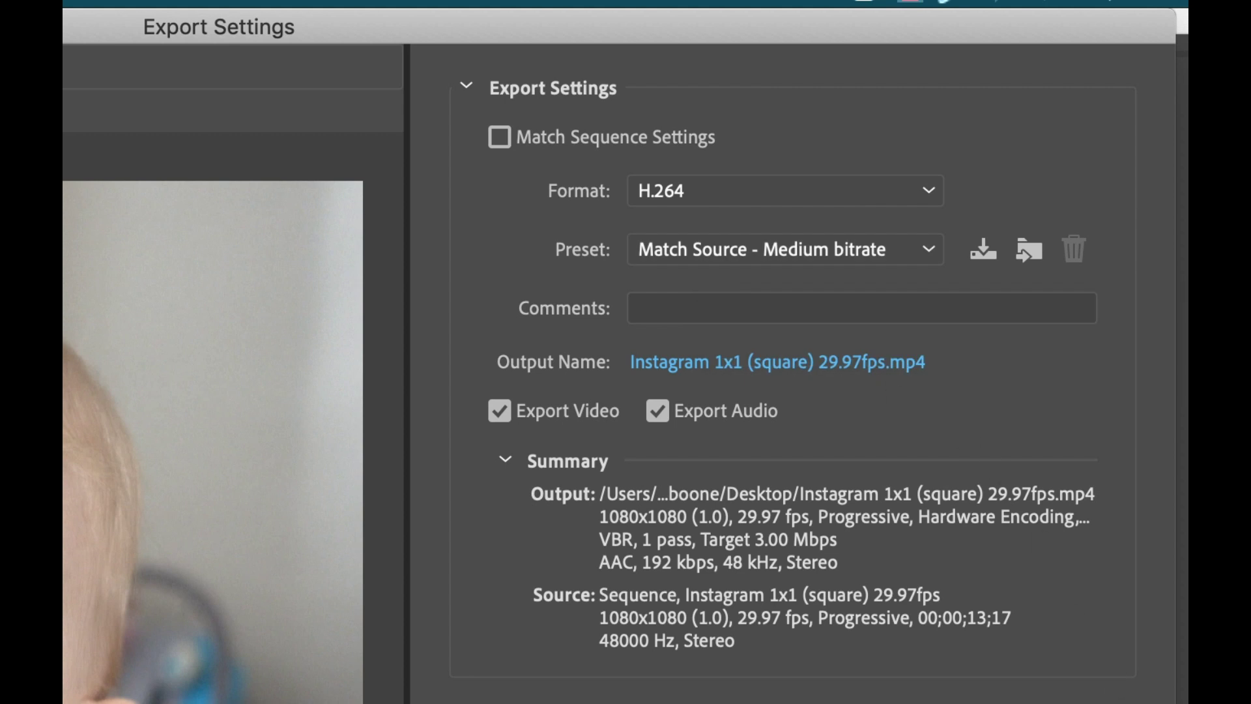
pyautogui.click(777, 362)
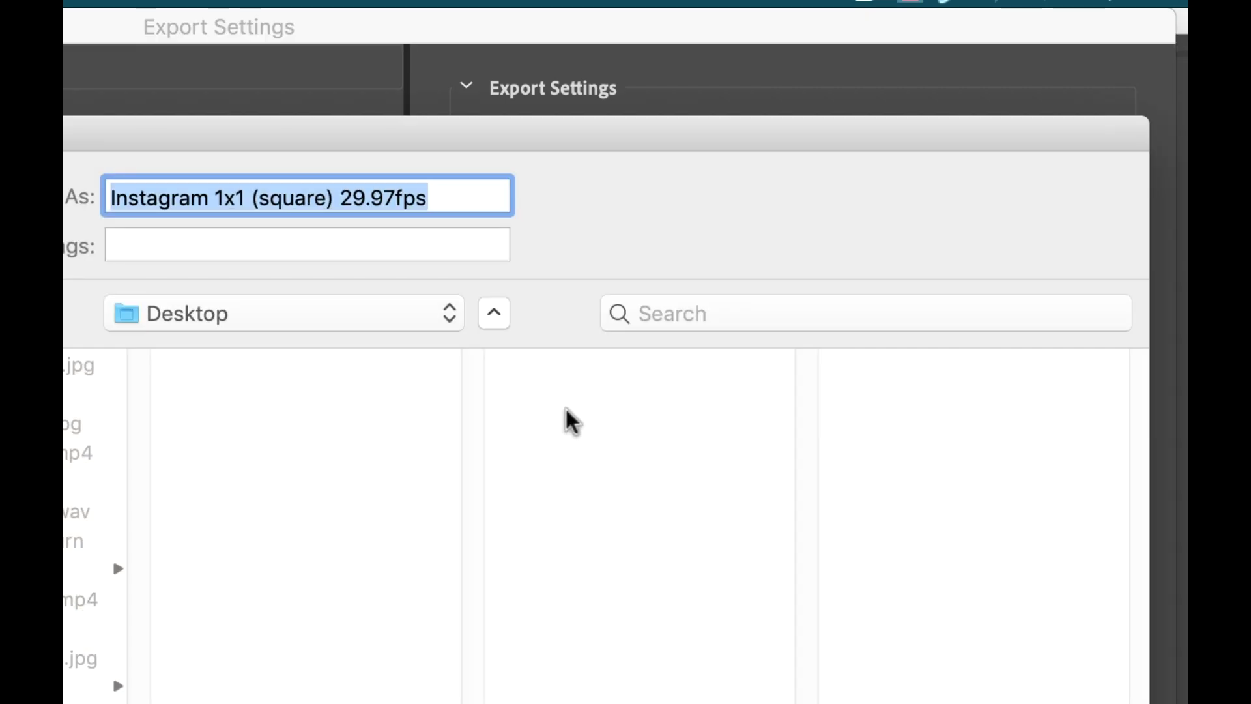
pyautogui.write('Eat')
pyautogui.write('ing Vege')
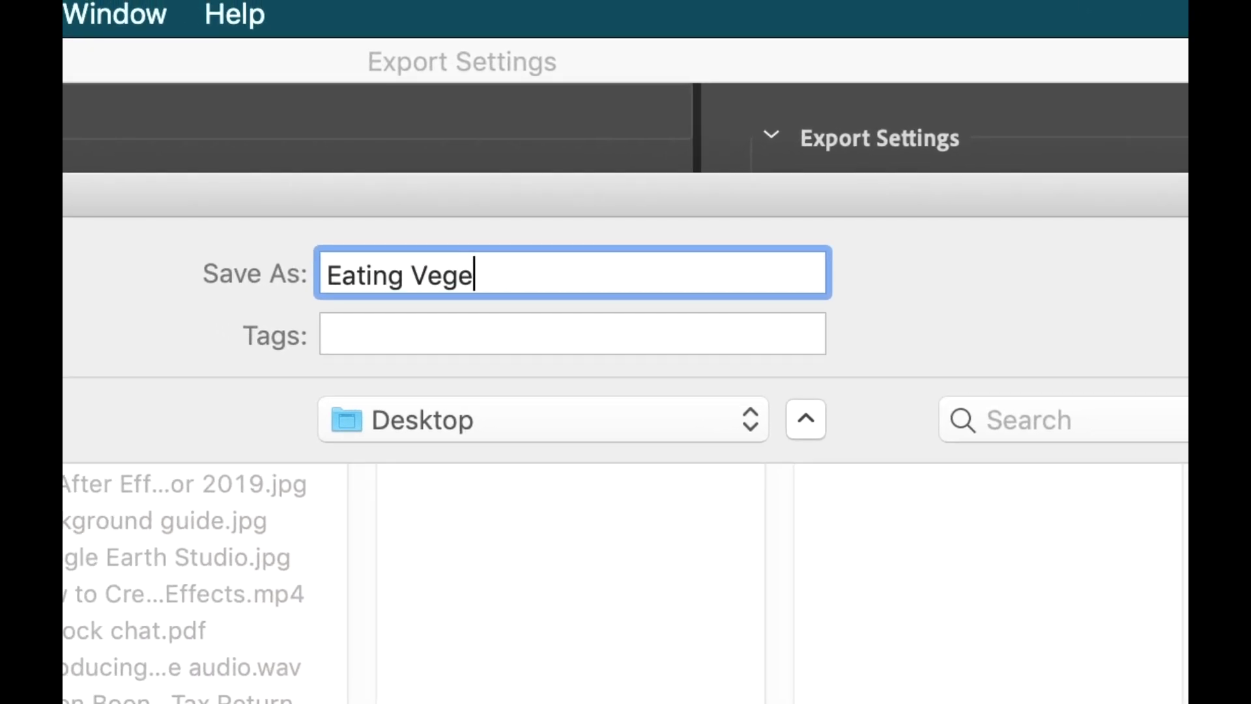
pyautogui.write('tables')
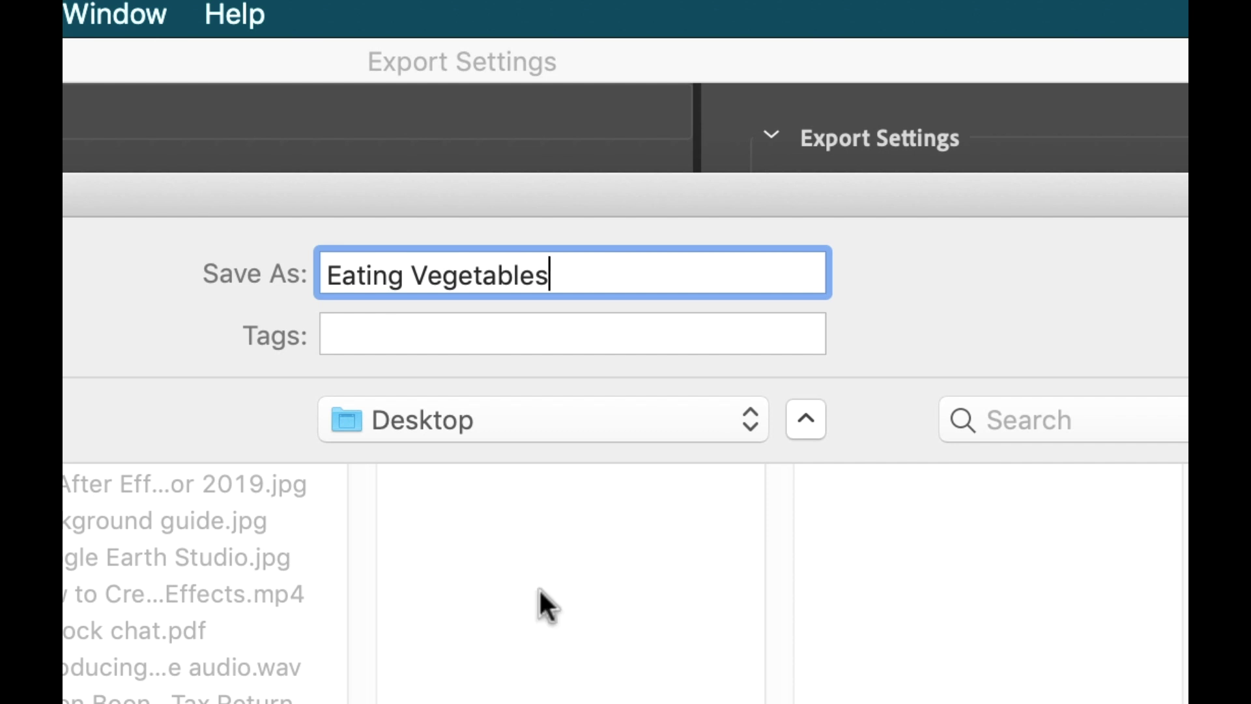
pyautogui.press('Return')
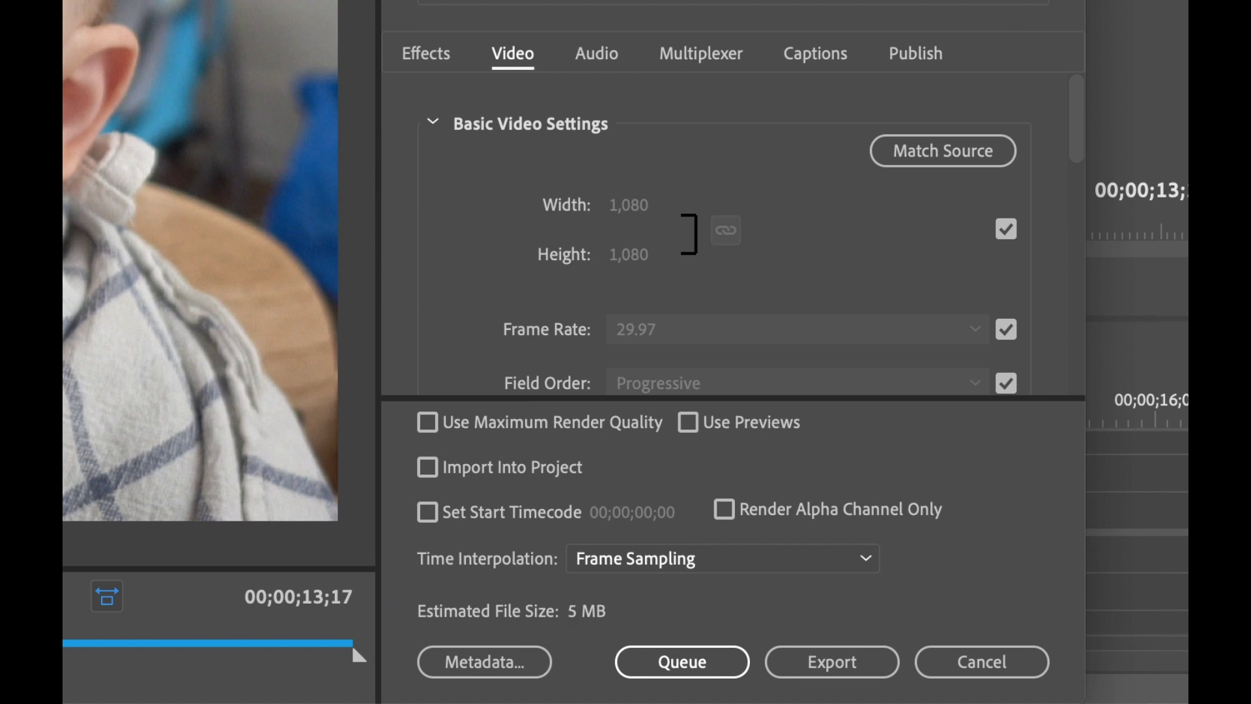
# Try the Match Source - High bitrate preset, revert to Medium bitrate, and export
pyautogui.click(882, 11)
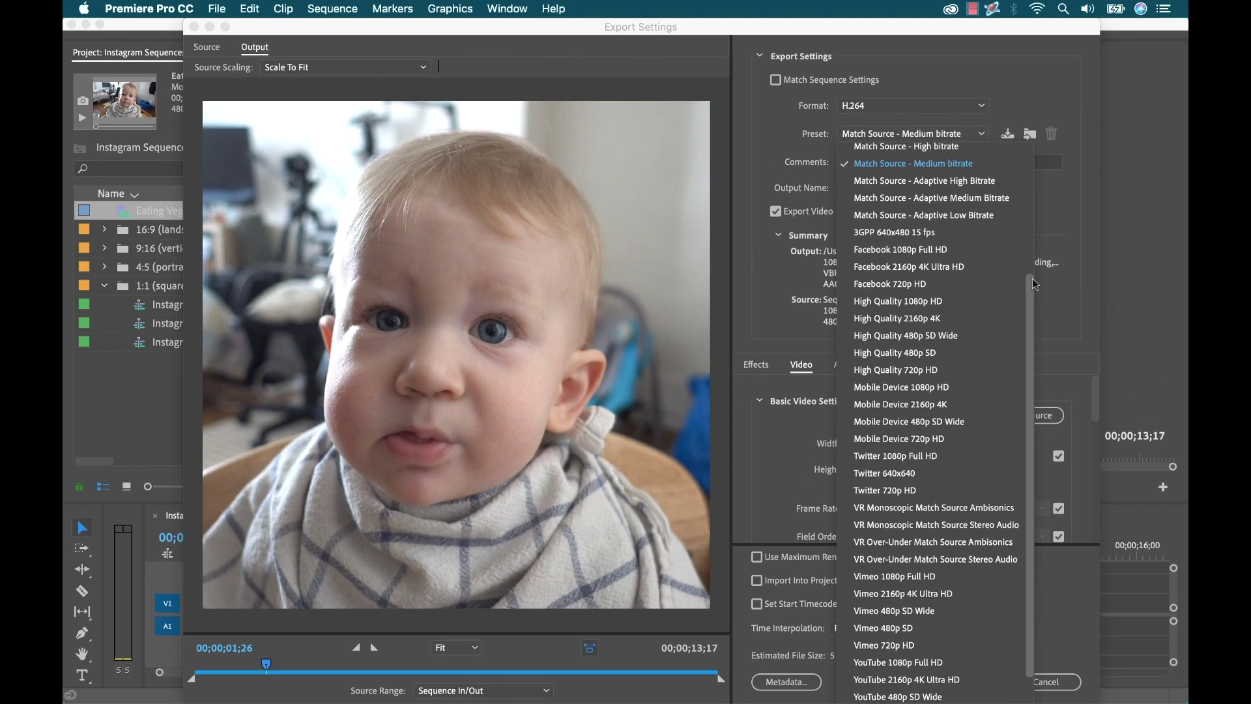
pyautogui.click(932, 150)
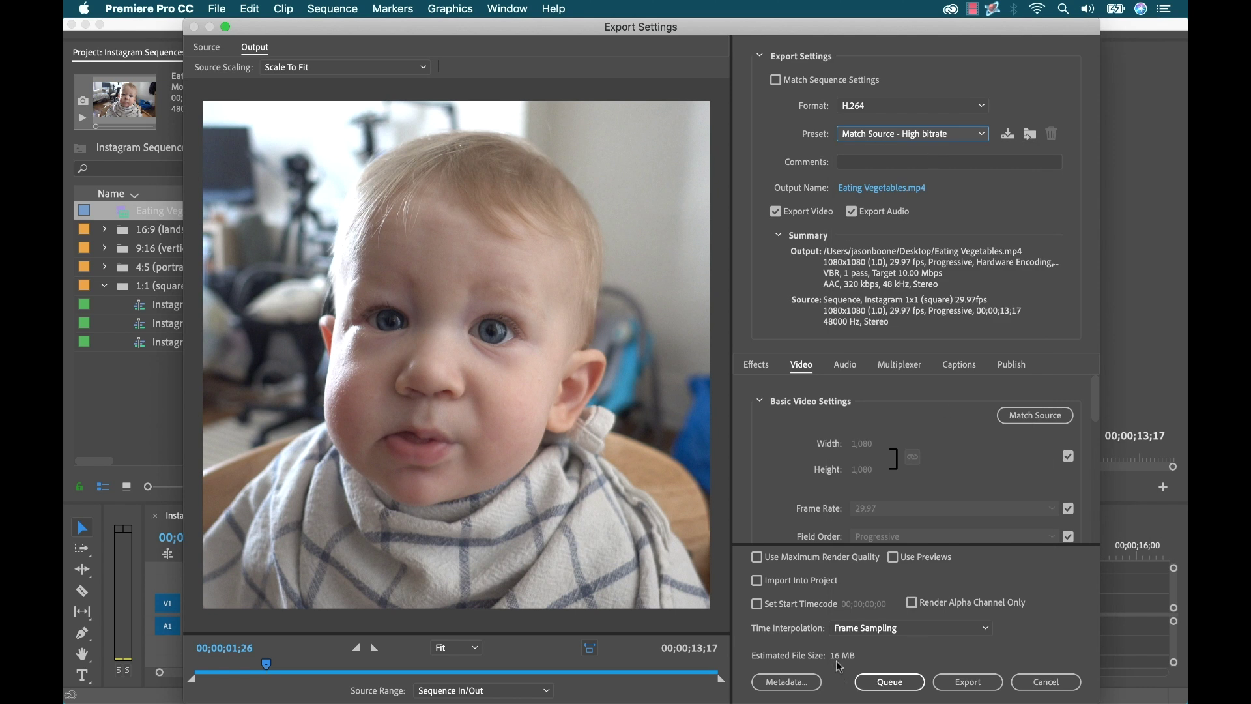
pyautogui.click(956, 136)
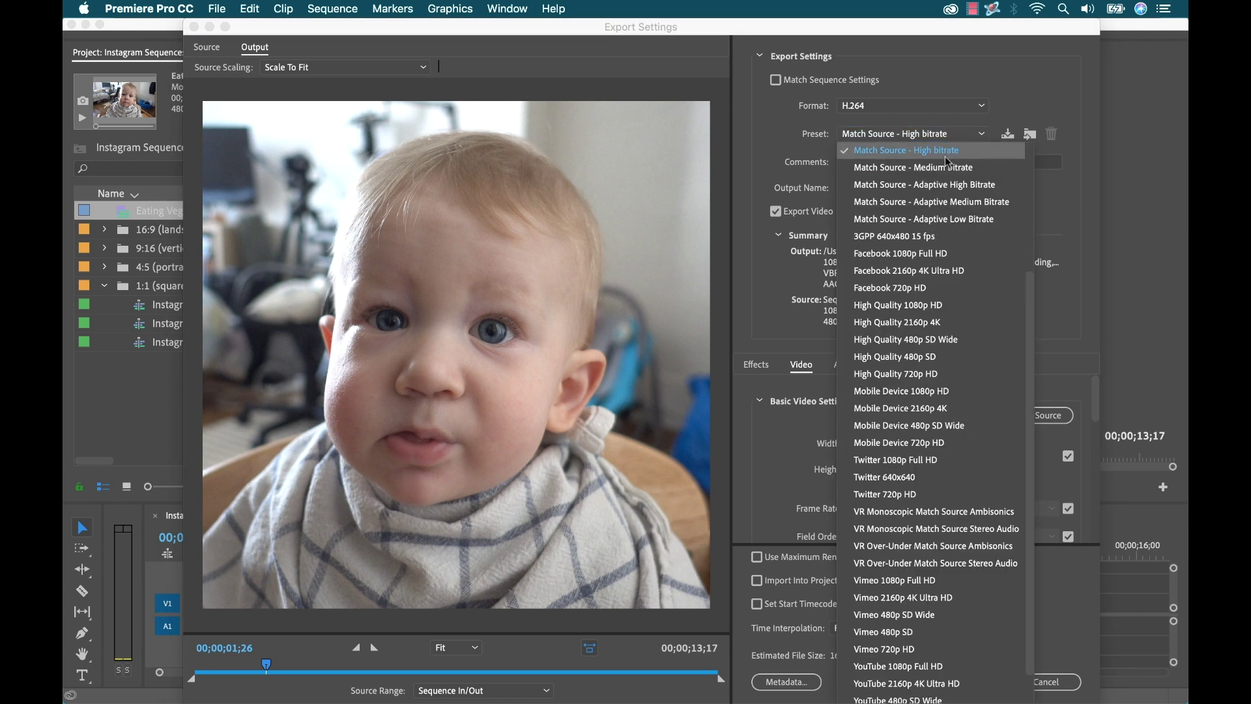
pyautogui.click(948, 166)
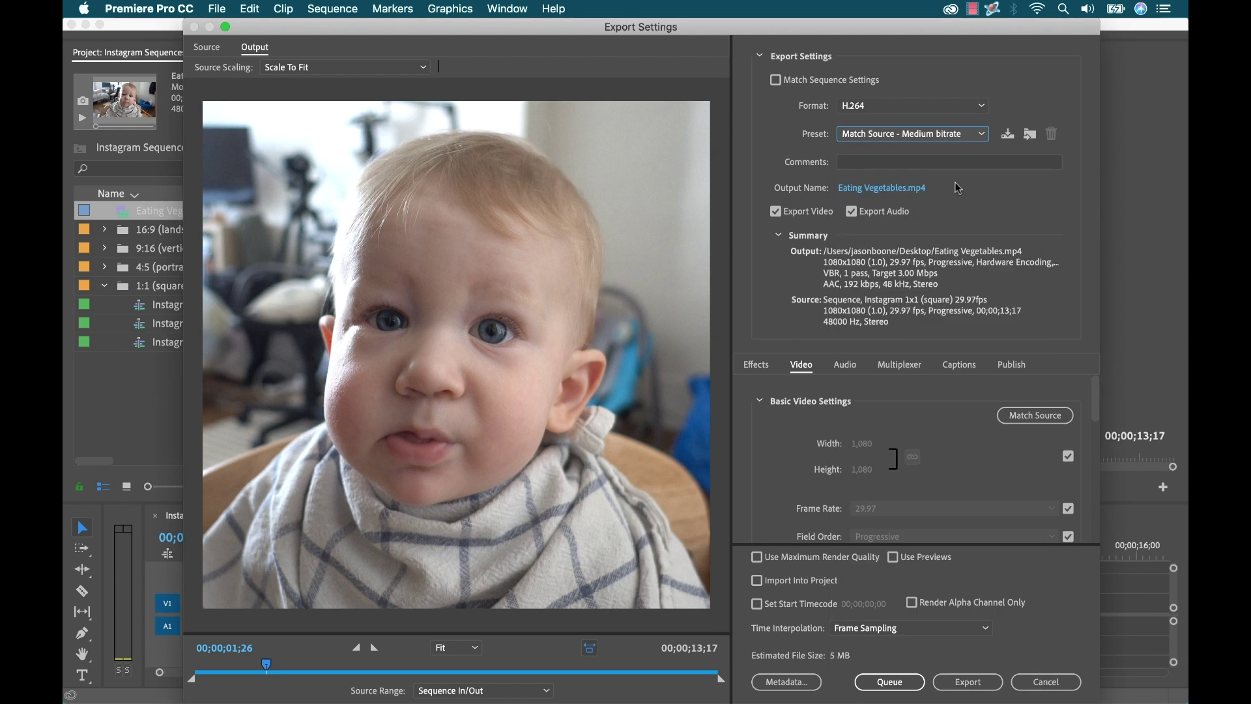
pyautogui.click(953, 684)
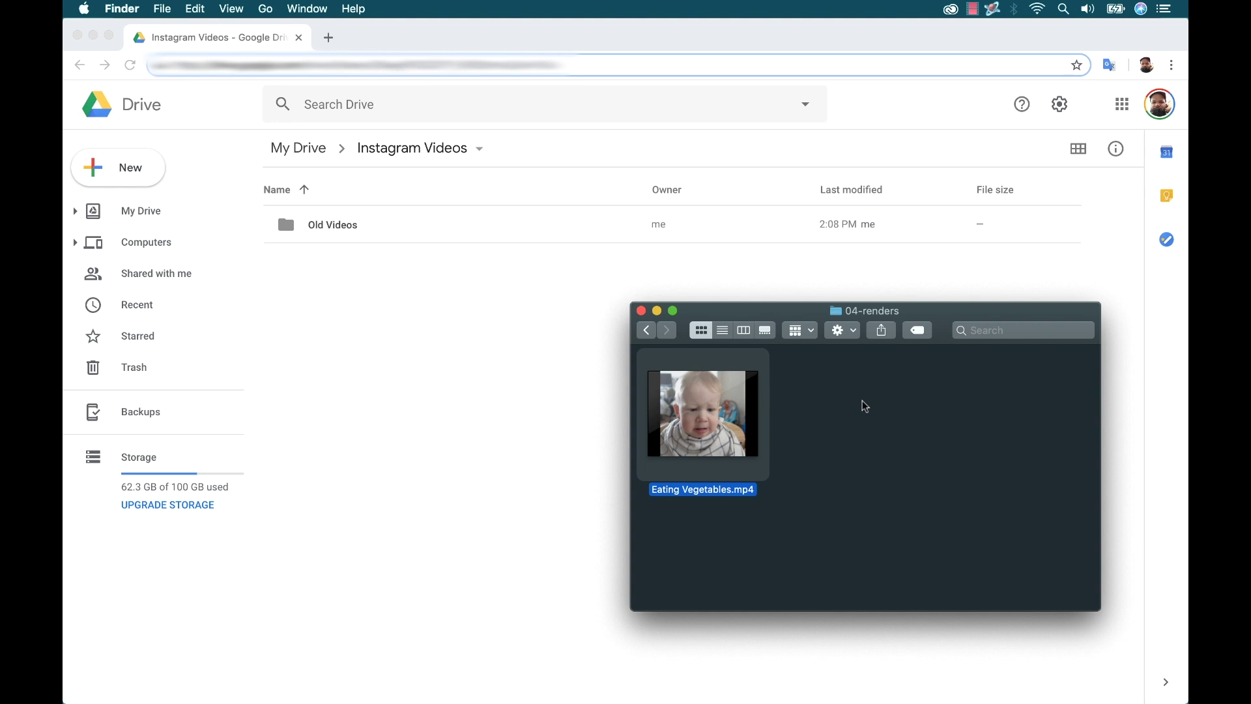
# Quick Look Eating Vegetables.mp4, then drag it from 04-renders into the Instagram Videos Drive folder
pyautogui.press('space')
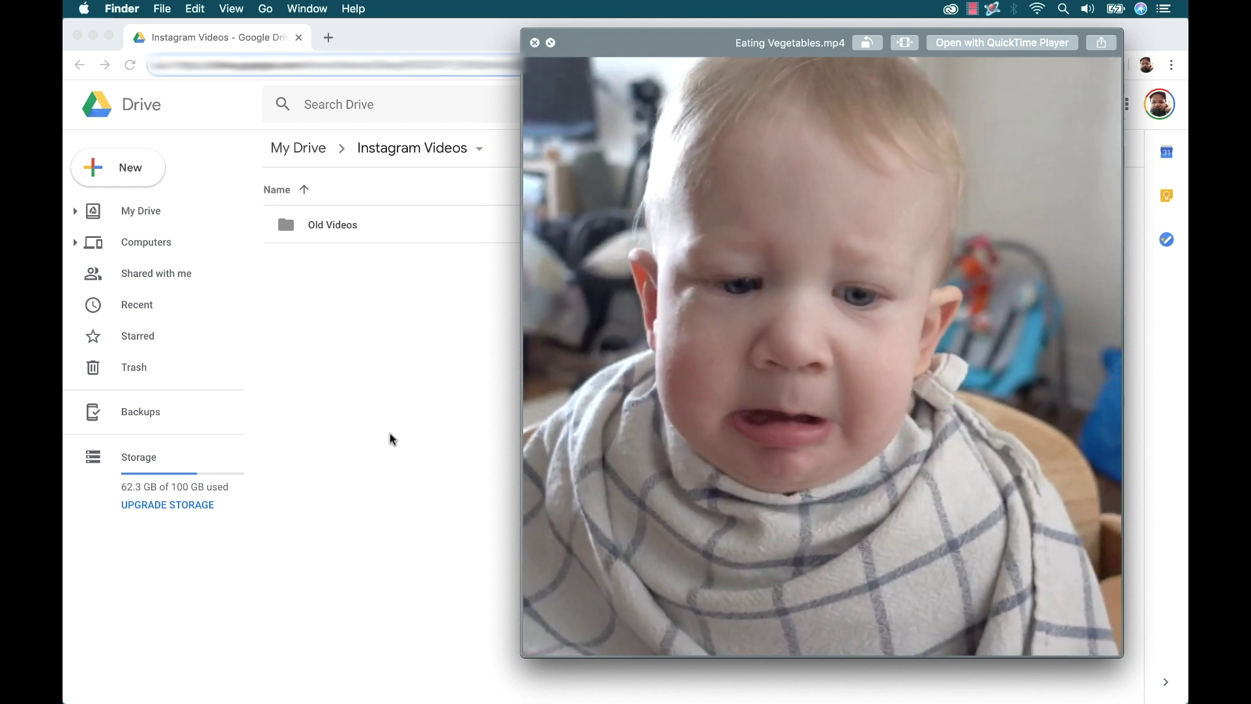
pyautogui.press('space')
pyautogui.moveTo(736, 398); pyautogui.dragTo(469, 389)
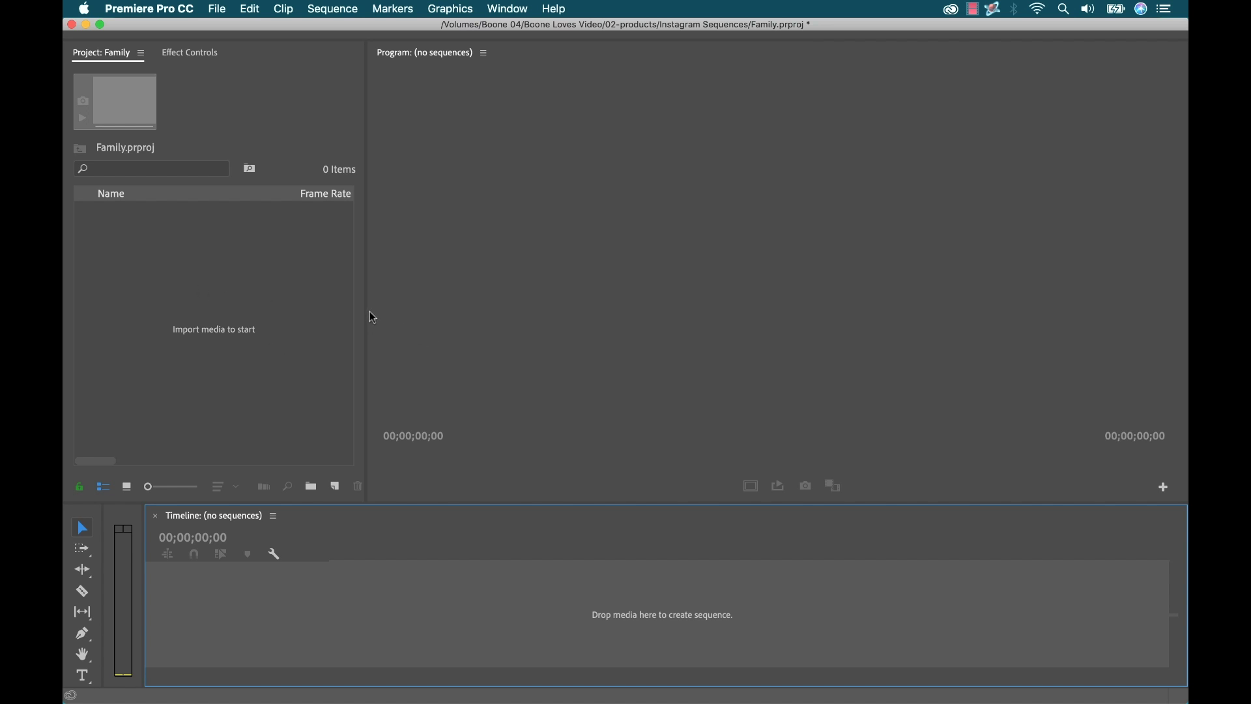
# Widen the Family project's bin by dragging its divider toward the Program monitor
pyautogui.moveTo(366, 311); pyautogui.dragTo(403, 315)
pyautogui.click(275, 300)
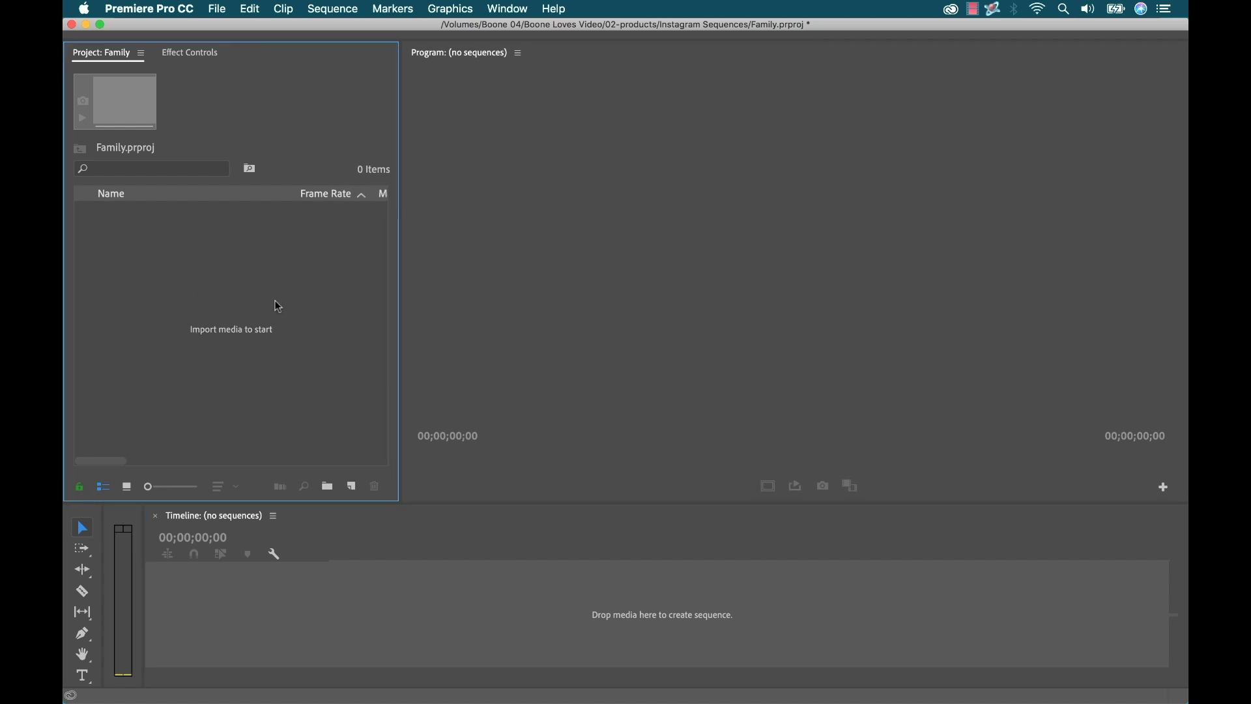
# Import the entire Instagram Sequences.prproj project into the Family project
pyautogui.doubleClick(275, 300)
pyautogui.click(222, 95)
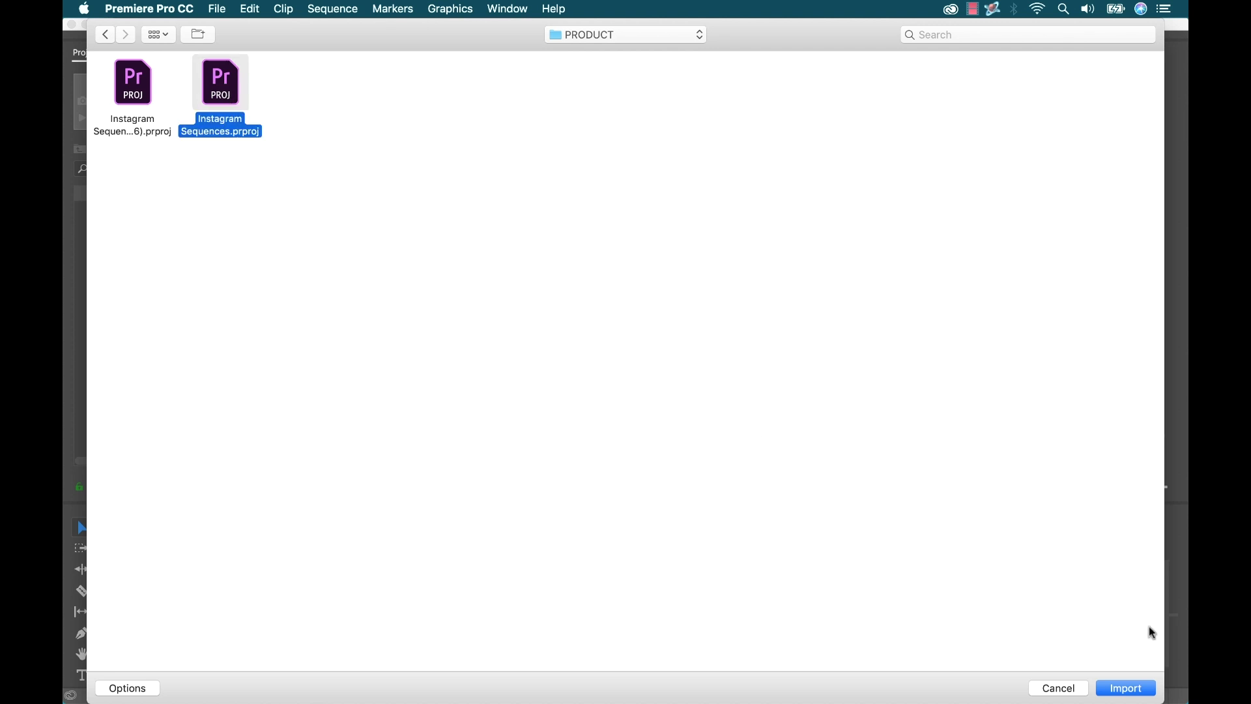
pyautogui.click(1126, 689)
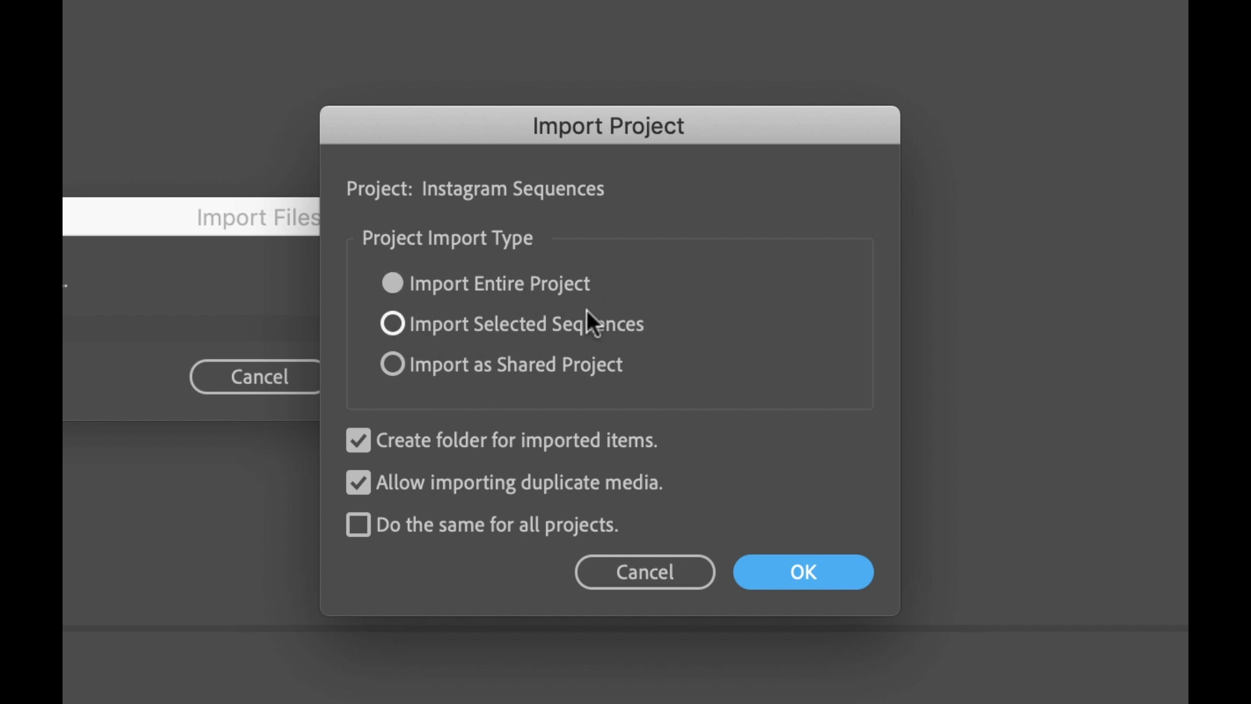
pyautogui.click(784, 578)
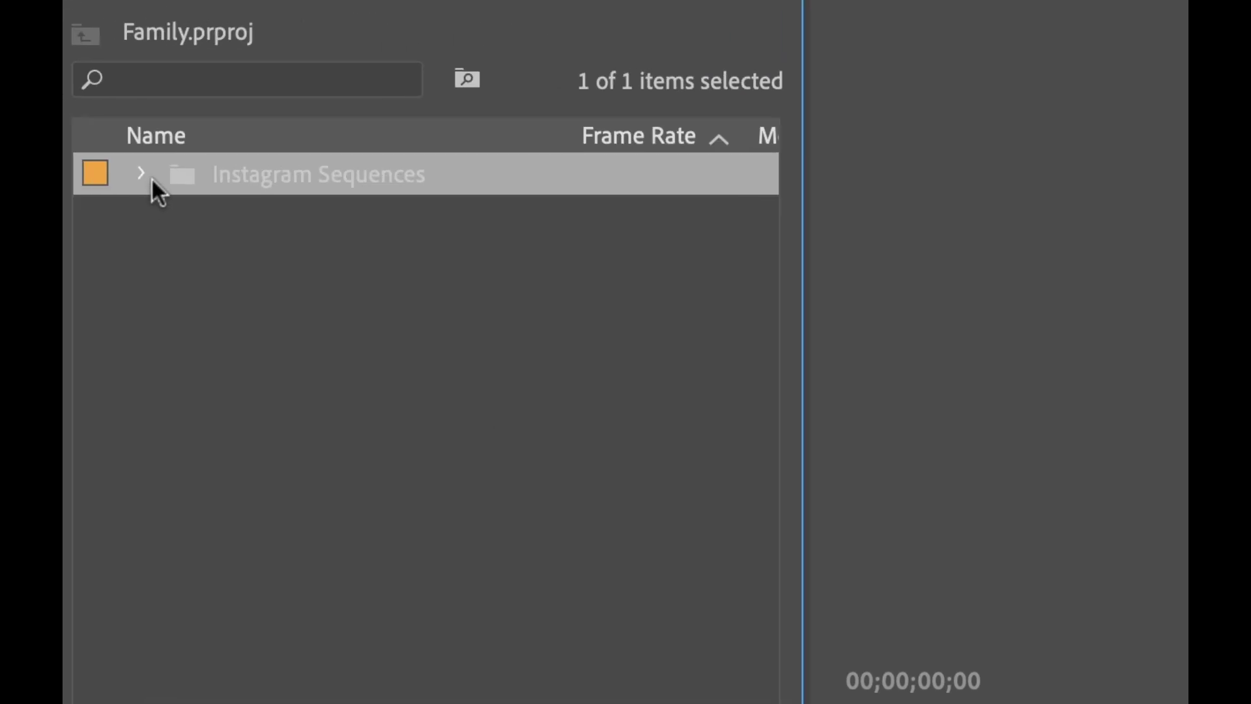
# Expand Instagram Sequences and its 1:1 (square) bin to show the 23.976, 25 and 29.97 fps sequences
pyautogui.click(173, 276)
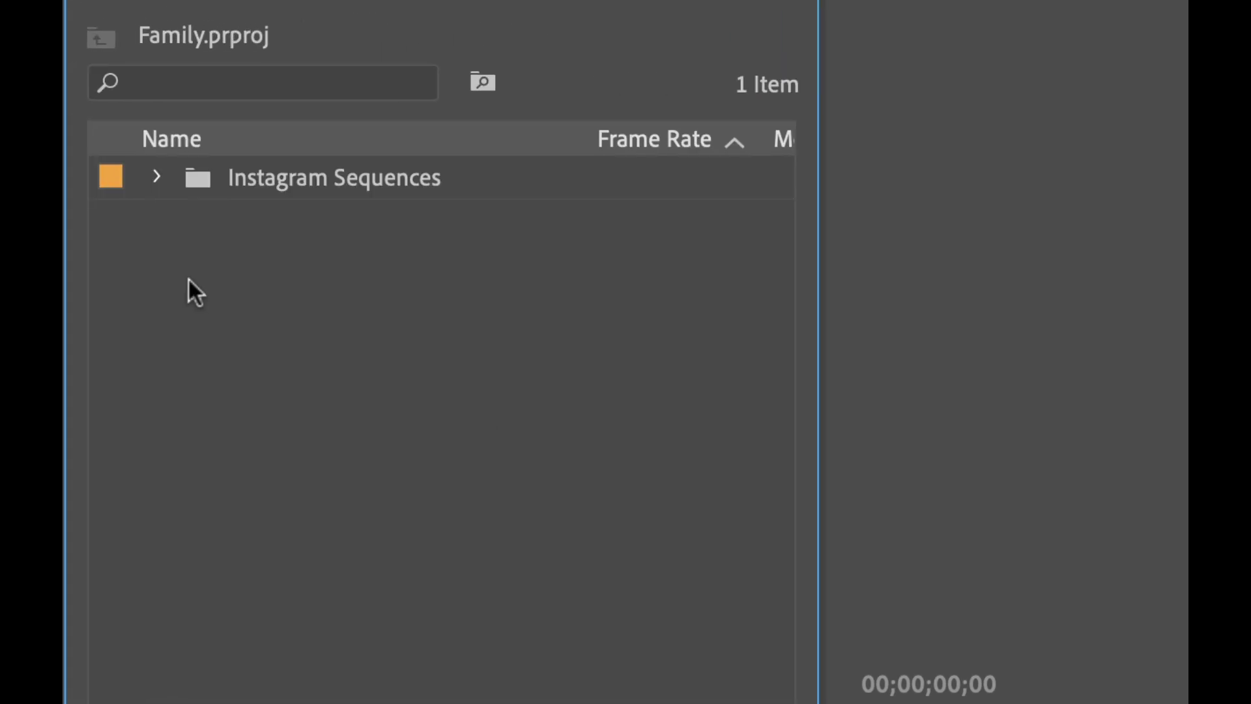
pyautogui.click(156, 178)
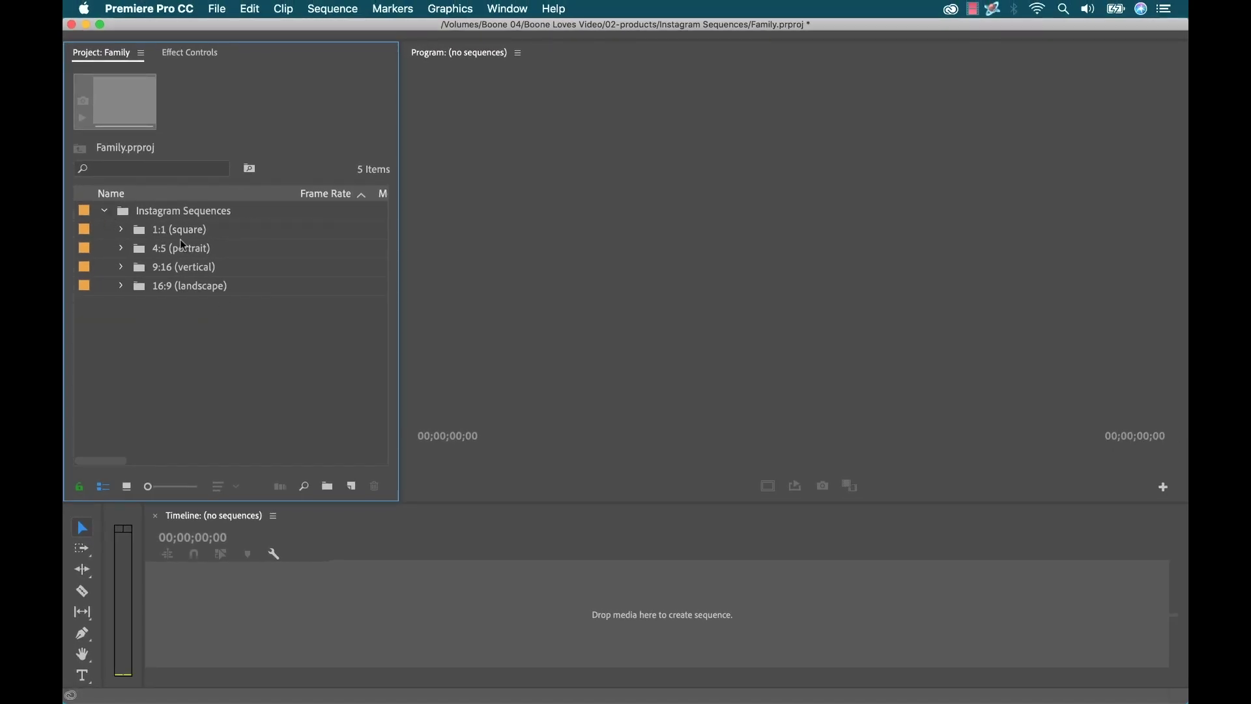
pyautogui.click(122, 230)
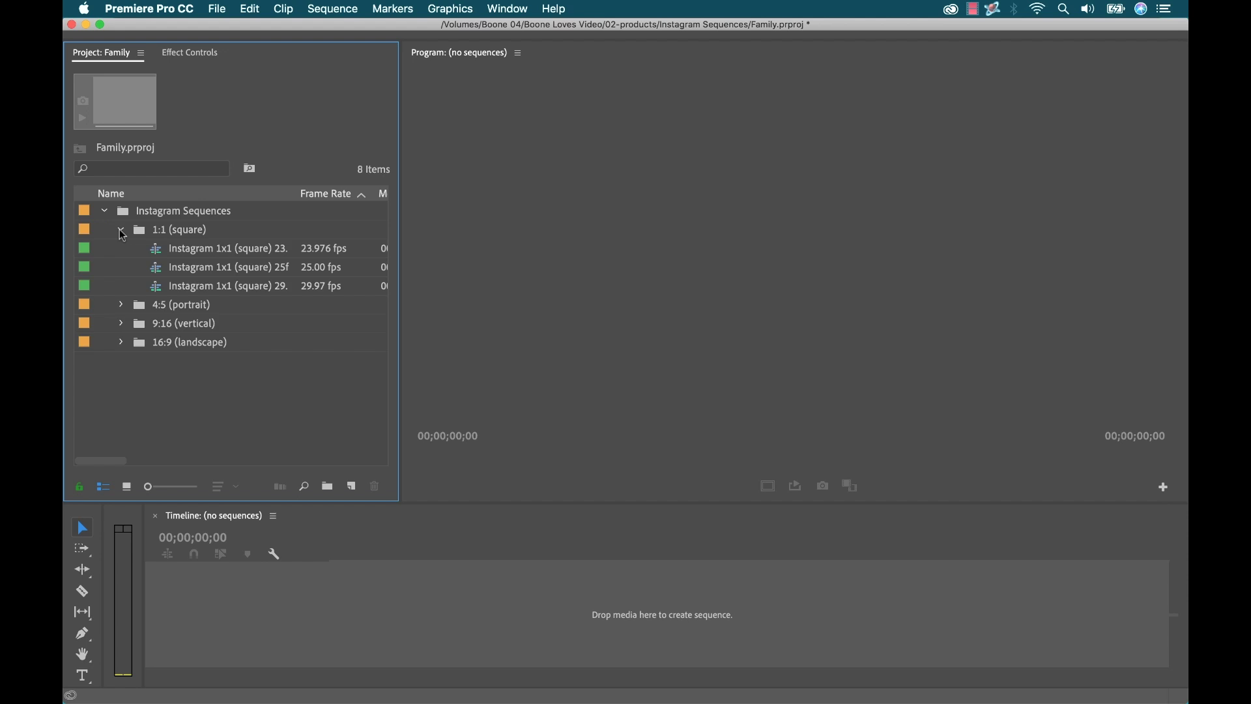